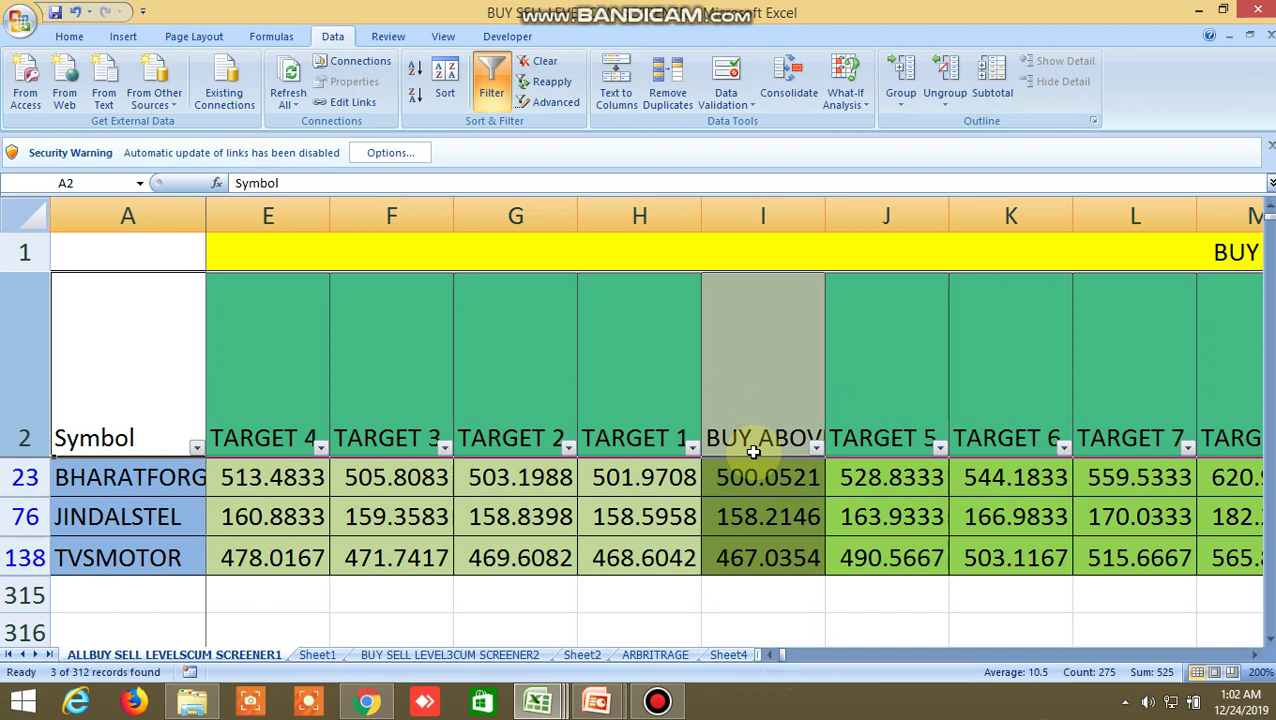
- Select the BUY ABOVE header, view the BUY SELL LEVEL 3 workbook briefly and return to BUY SELL LEVEL CUM SCREENER
{"action": "left_click", "coordinate": [743, 399]}
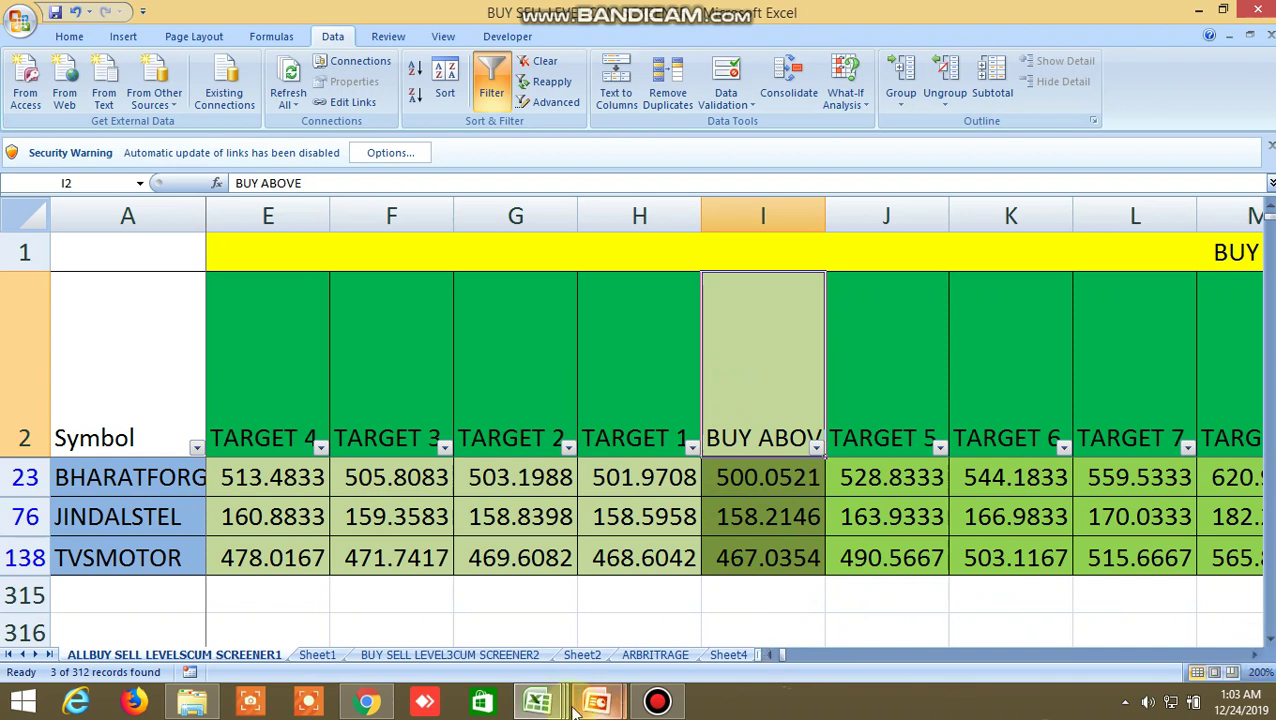
{"action": "mouse_move", "coordinate": [537, 701]}
{"action": "left_click", "coordinate": [408, 603]}
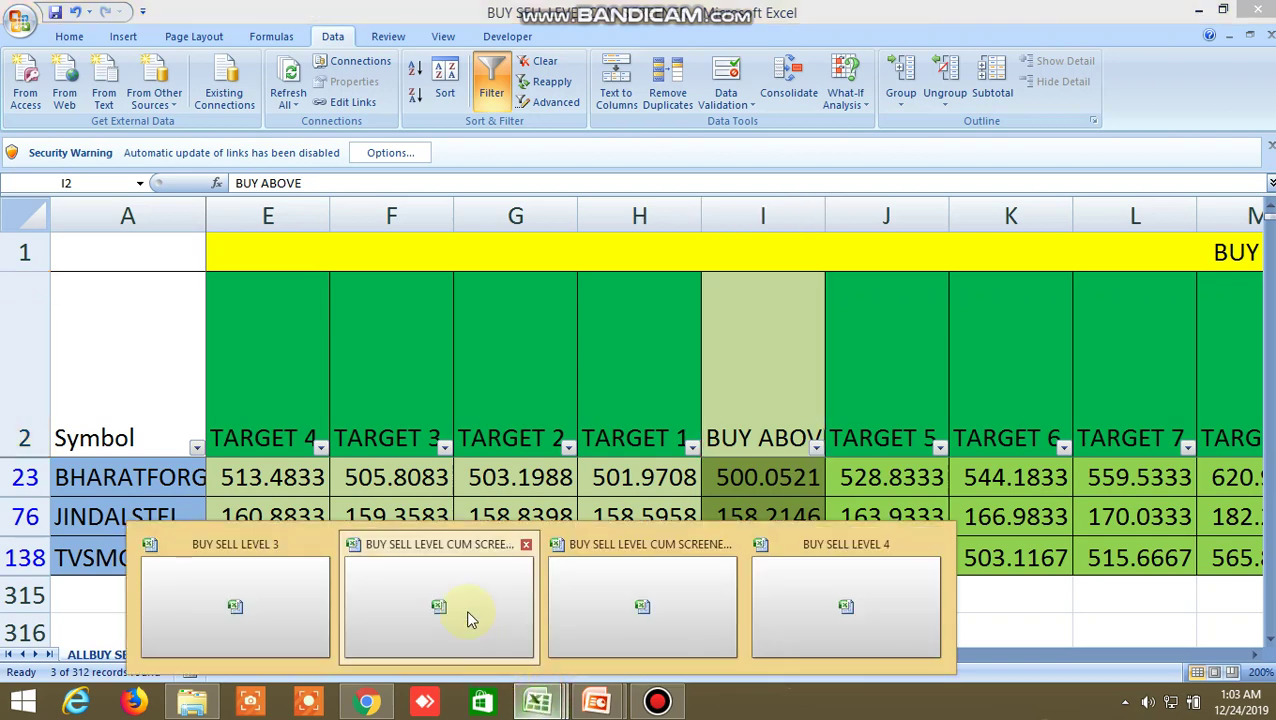
{"action": "left_click", "coordinate": [450, 610]}
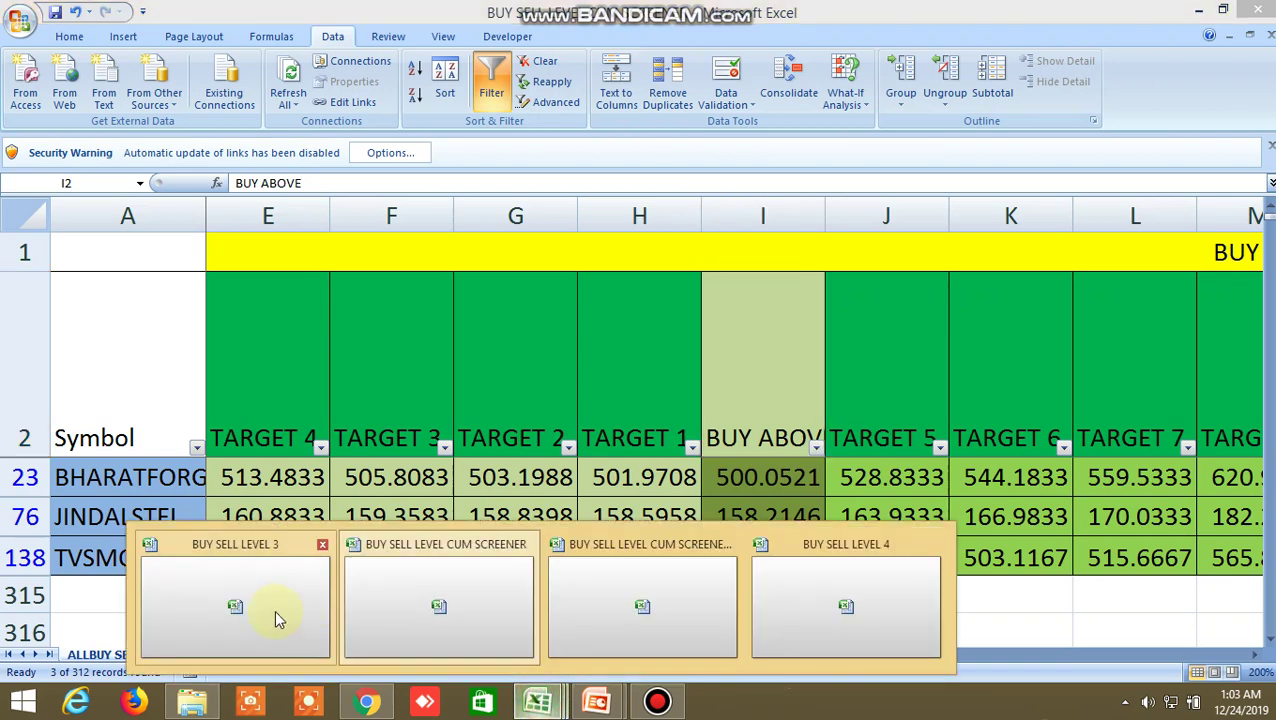
{"action": "left_click", "coordinate": [270, 607]}
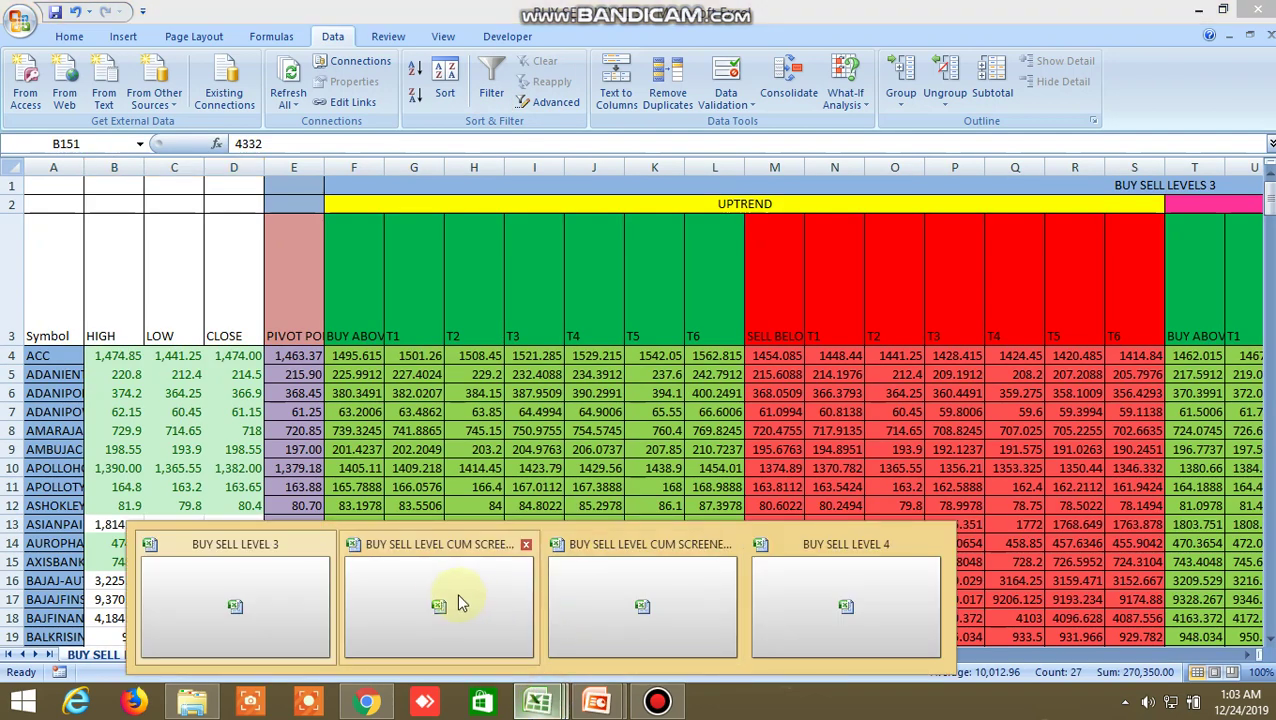
{"action": "left_click", "coordinate": [443, 597]}
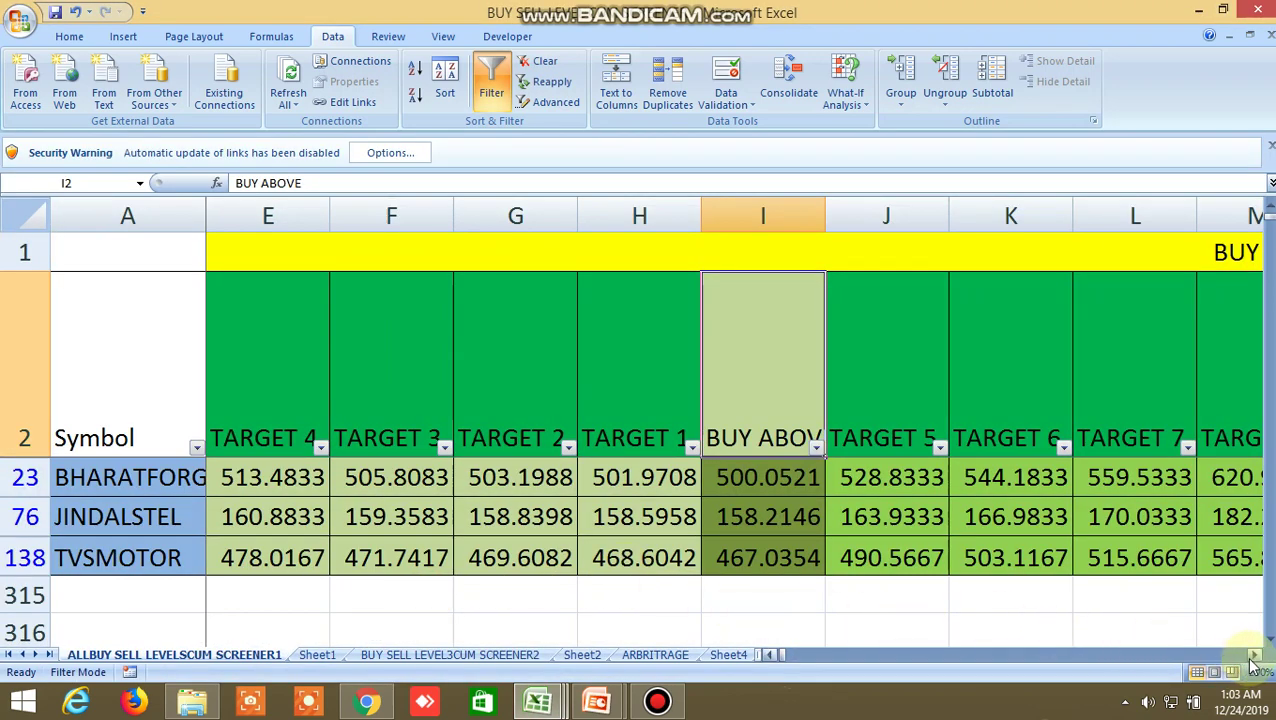
- Look through all columns of the ALLBUY SELL LEVELSCUM SCREENER1 sheet up to the 5-day high/low conditions, and return to the first columns
{"action": "left_click_drag", "start_coordinate": [1255, 658], "coordinate": [1251, 658]}
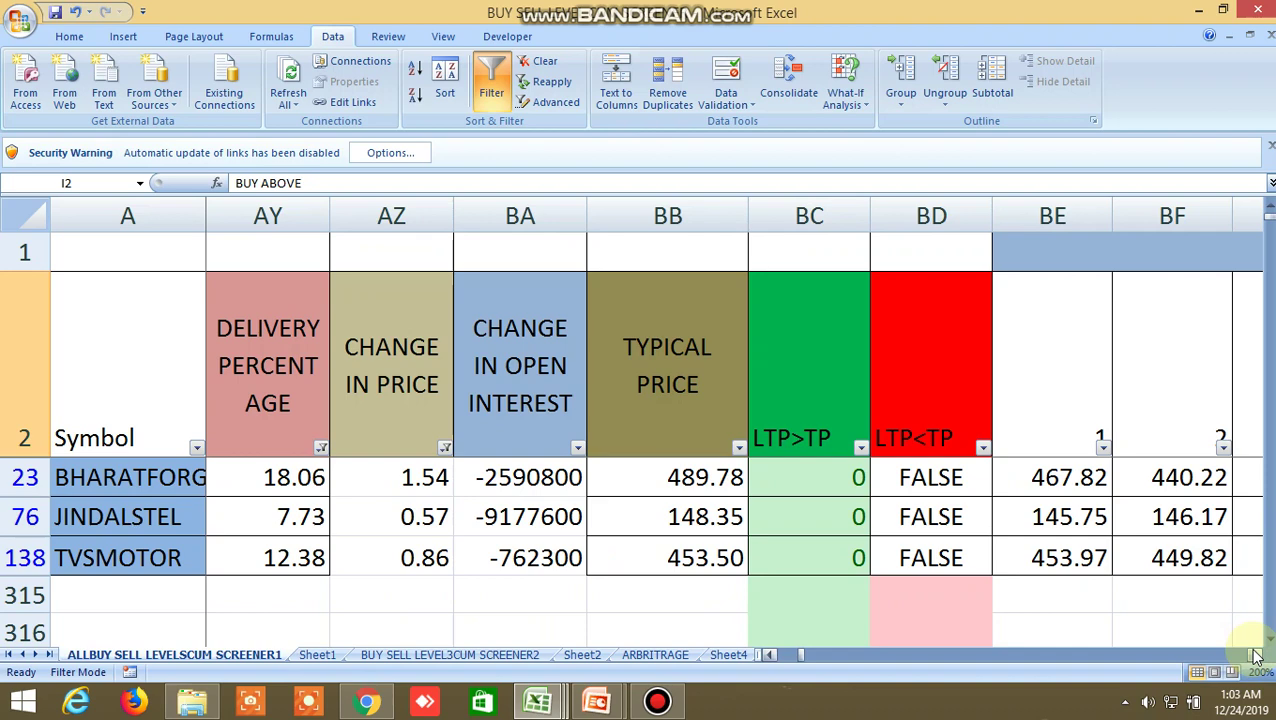
{"action": "mouse_move", "coordinate": [1257, 656]}
{"action": "left_mouse_down"}
{"action": "mouse_move", "coordinate": [1253, 644]}
{"action": "mouse_move", "coordinate": [1253, 657]}
{"action": "left_mouse_up"}
{"action": "left_click", "coordinate": [1253, 657]}
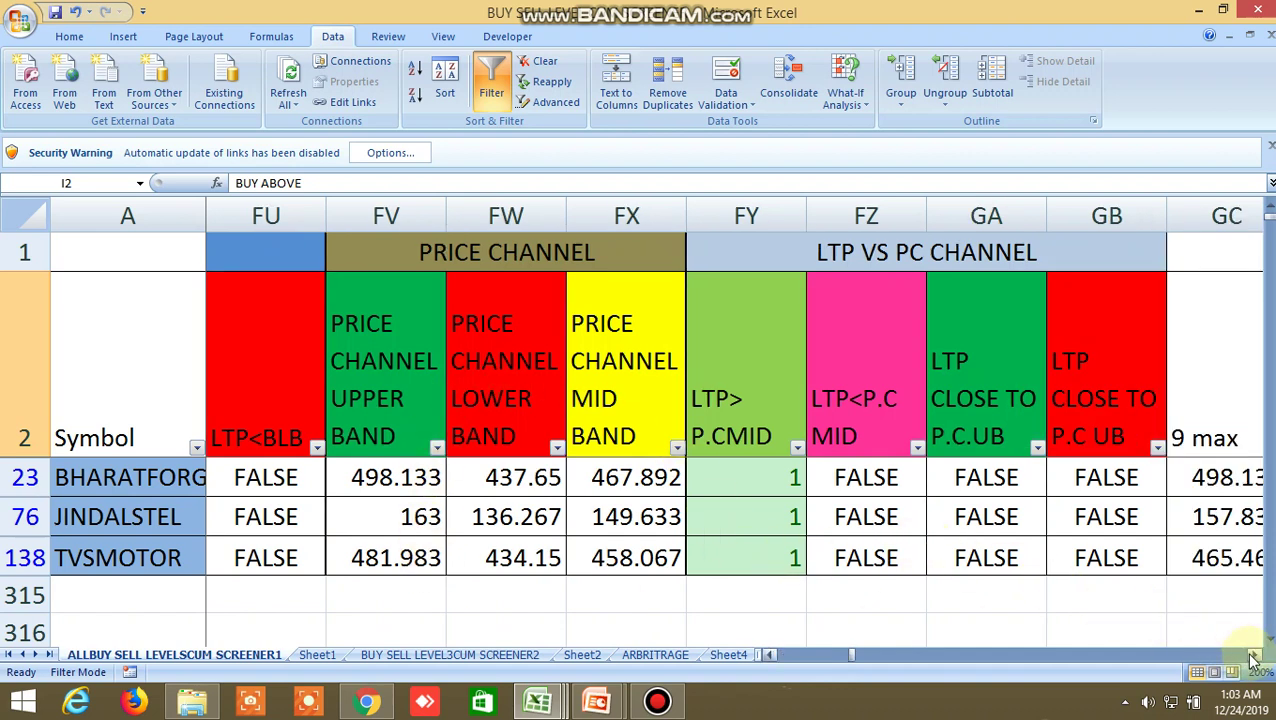
{"action": "left_click_drag", "start_coordinate": [1253, 657], "coordinate": [1248, 658]}
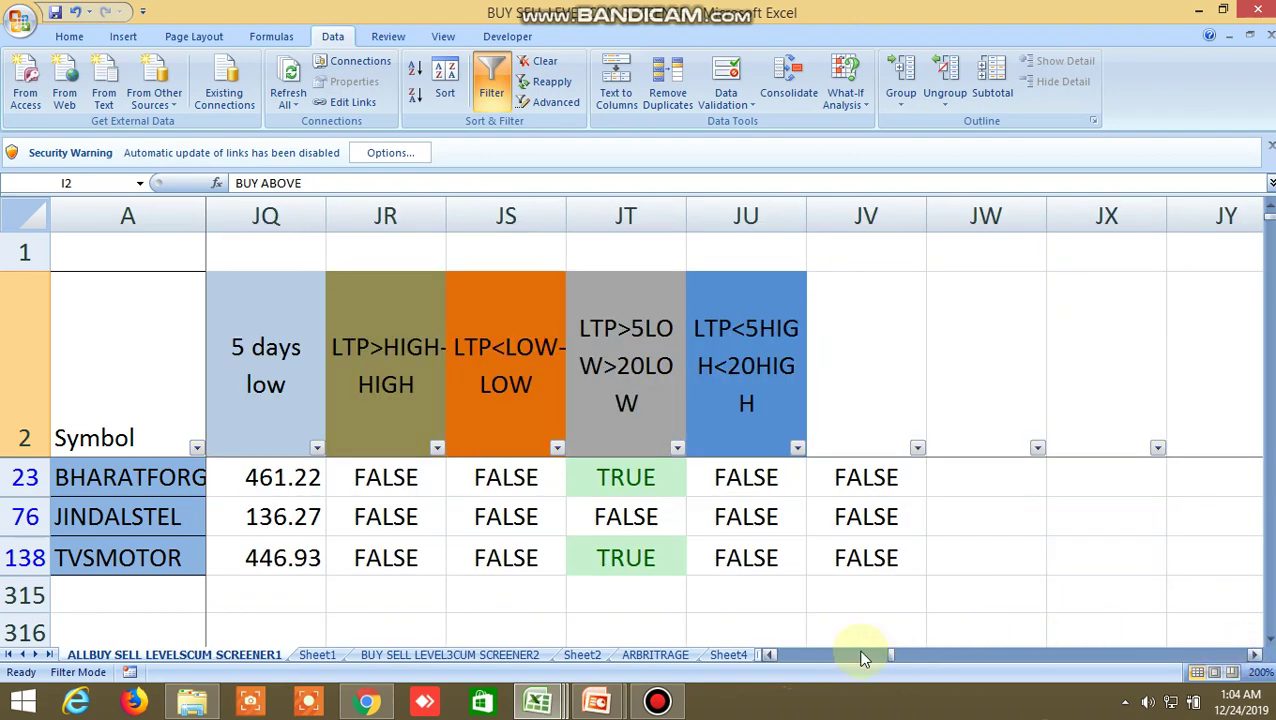
{"action": "left_click_drag", "start_coordinate": [889, 661], "coordinate": [533, 642]}
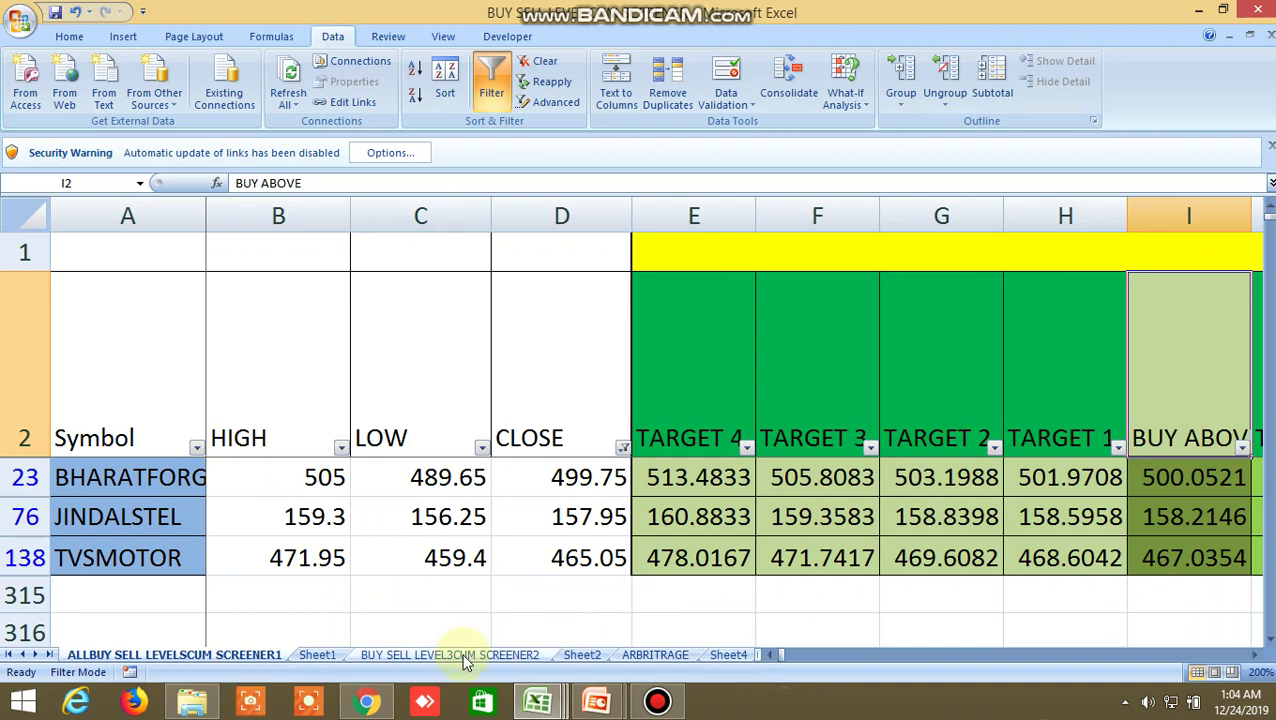
- Open the BUY SELL LEVEL3CUM SCREENER2 sheet and review its uptrend, downtrend and remaining screener columns
{"action": "left_click", "coordinate": [458, 655]}
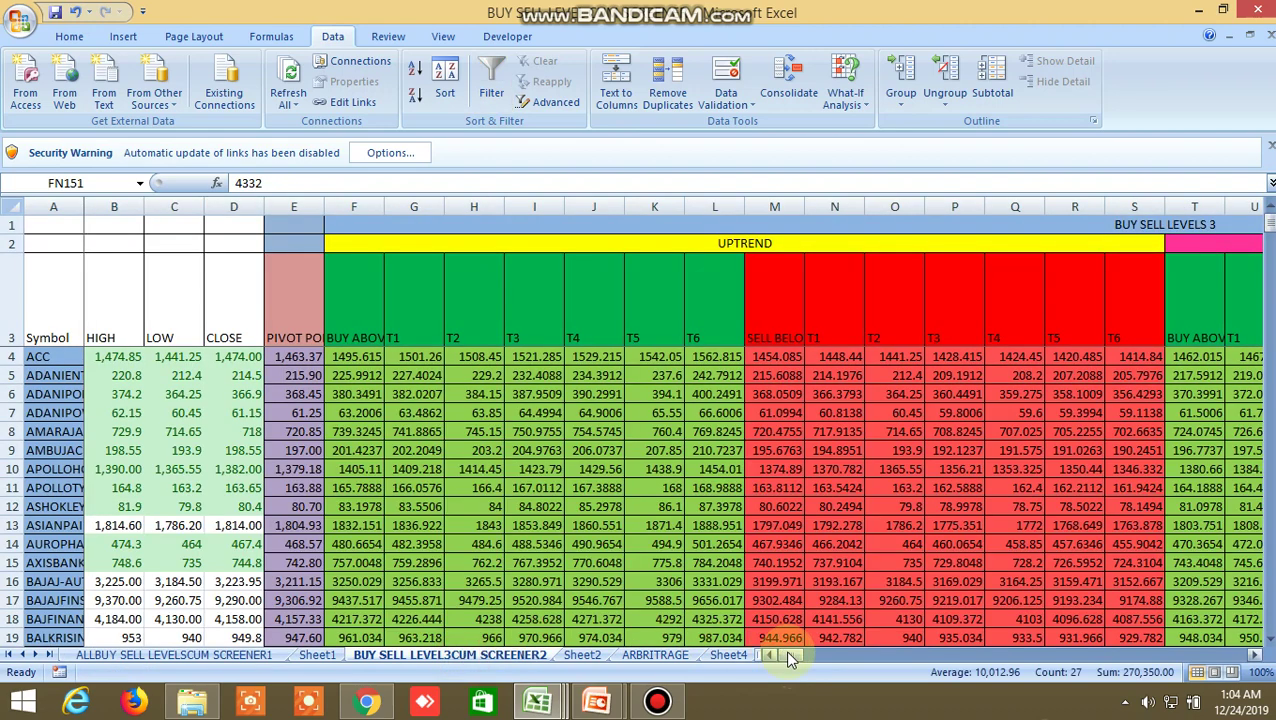
{"action": "left_click_drag", "start_coordinate": [788, 655], "coordinate": [788, 659]}
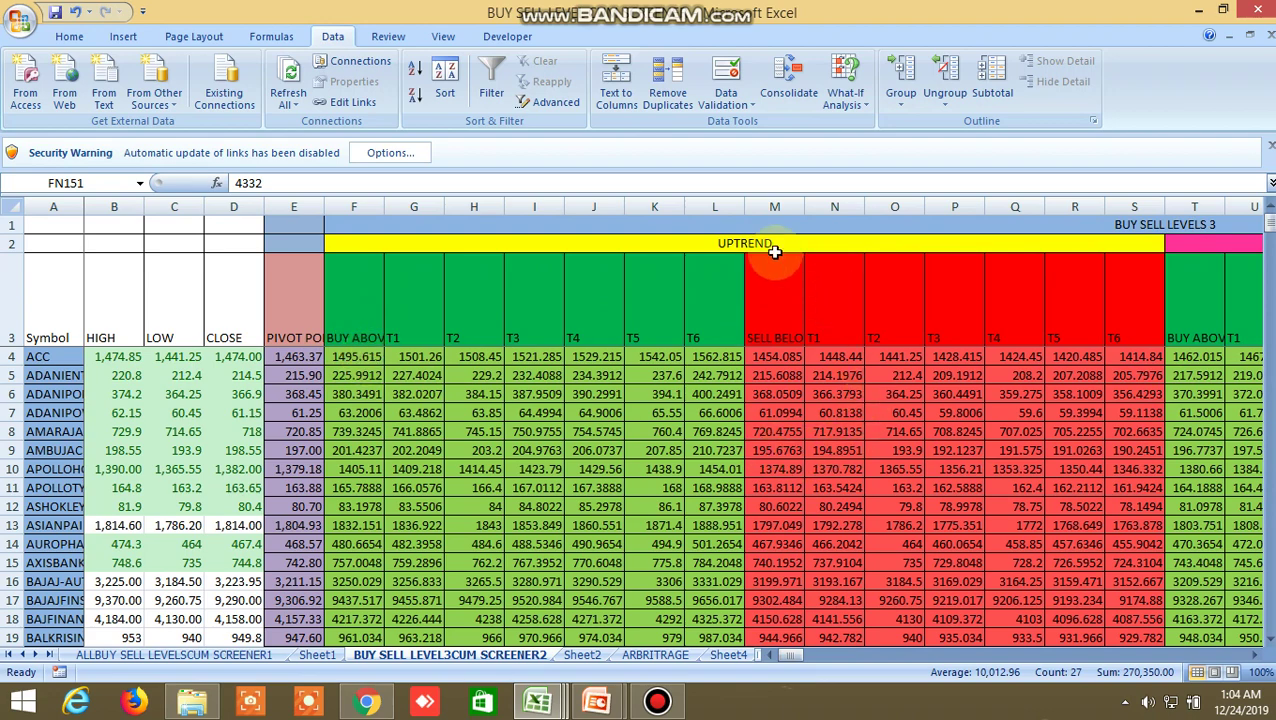
{"action": "left_click", "coordinate": [1255, 655]}
{"action": "left_click", "coordinate": [1255, 655]}
{"action": "left_click", "coordinate": [1255, 655]}
{"action": "left_click", "coordinate": [1255, 657]}
{"action": "left_click", "coordinate": [1255, 657]}
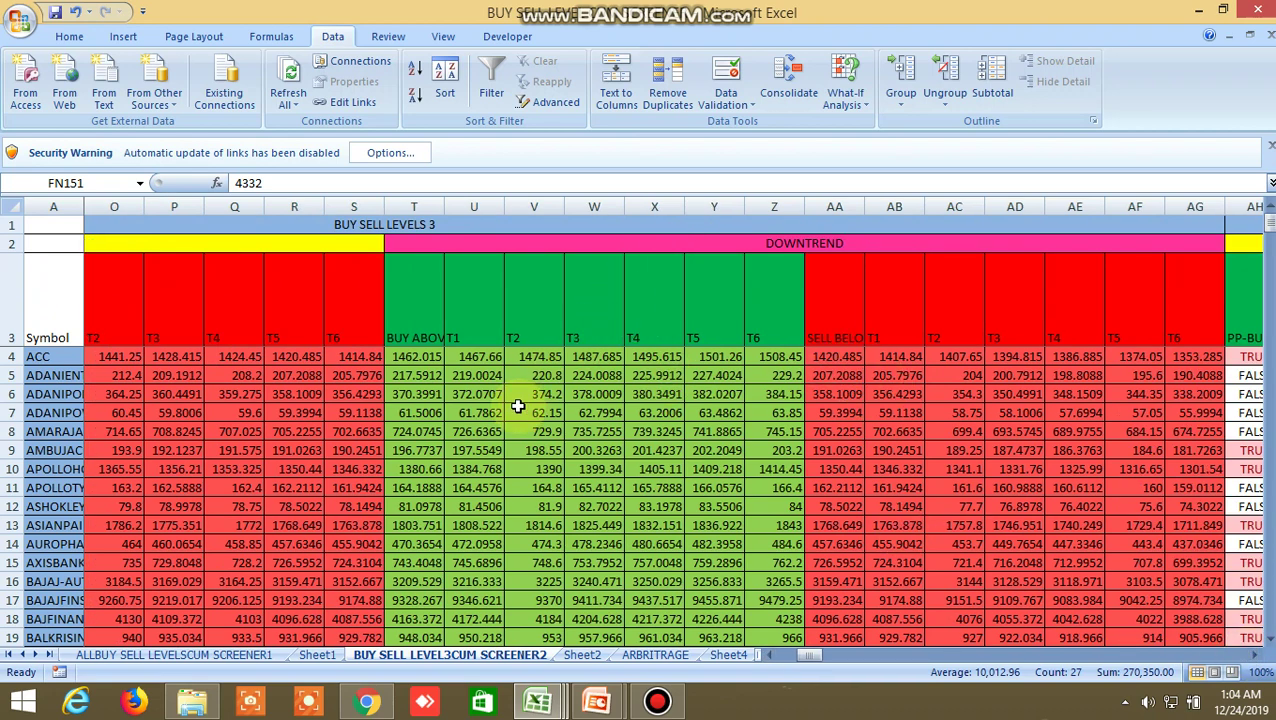
{"action": "left_click", "coordinate": [1255, 657]}
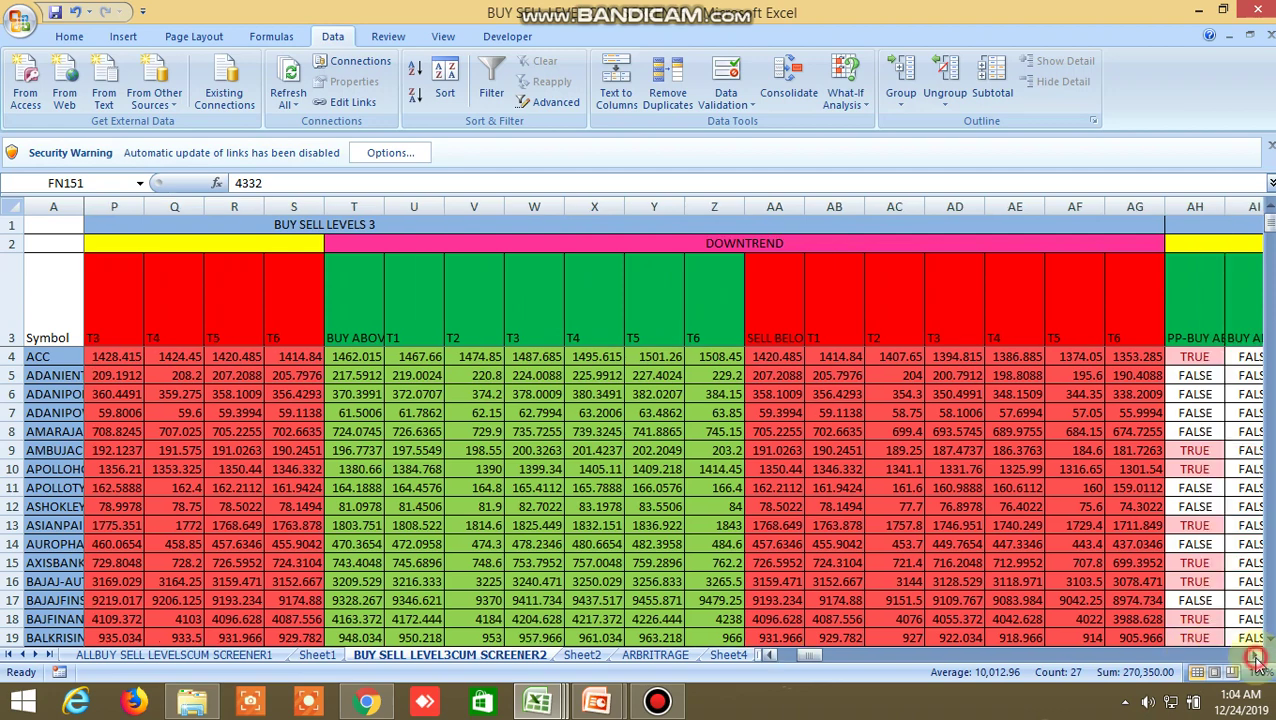
{"action": "left_click", "coordinate": [1255, 657]}
{"action": "left_click_drag", "start_coordinate": [1255, 657], "coordinate": [1255, 662]}
{"action": "left_click_drag", "start_coordinate": [1071, 653], "coordinate": [807, 655]}
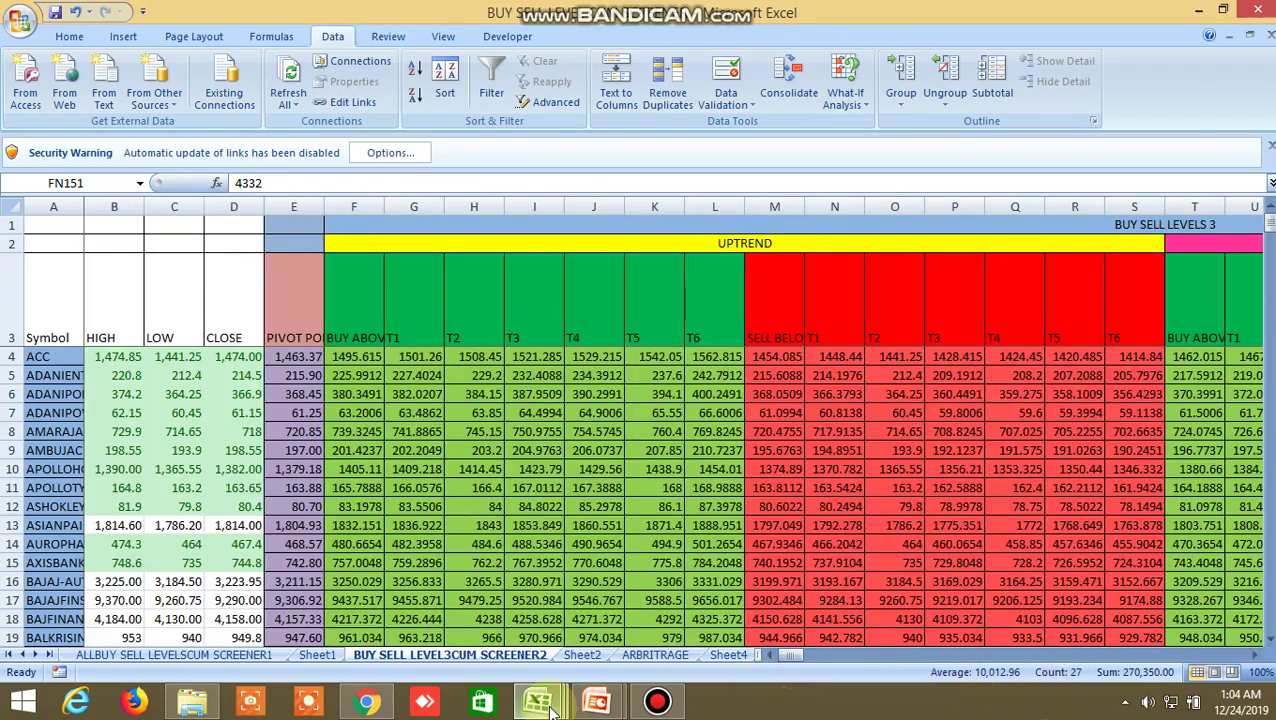
- Switch to the BUY SELL LEVEL 3 workbook and examine the HLCC/4 and LTP W.R.T HLCC/4 UP and DOWN columns
{"action": "mouse_move", "coordinate": [538, 702]}
{"action": "left_click", "coordinate": [198, 606]}
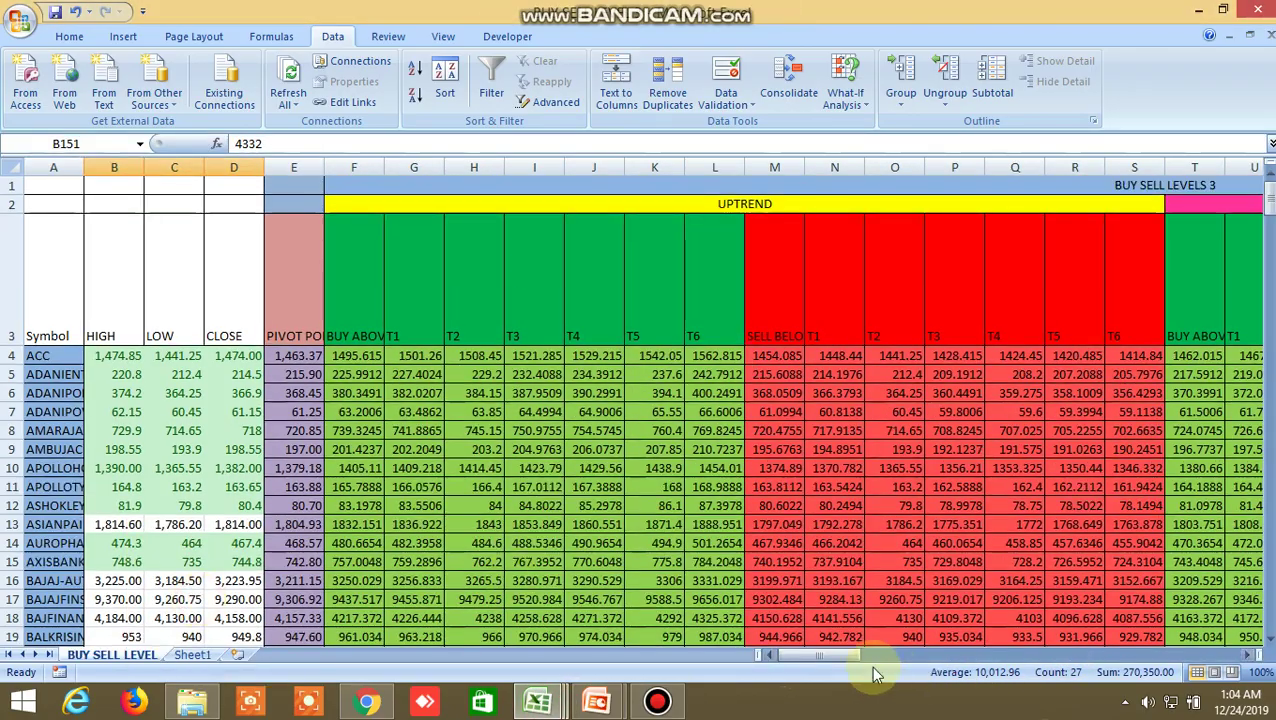
{"action": "left_click_drag", "start_coordinate": [835, 668], "coordinate": [1150, 682]}
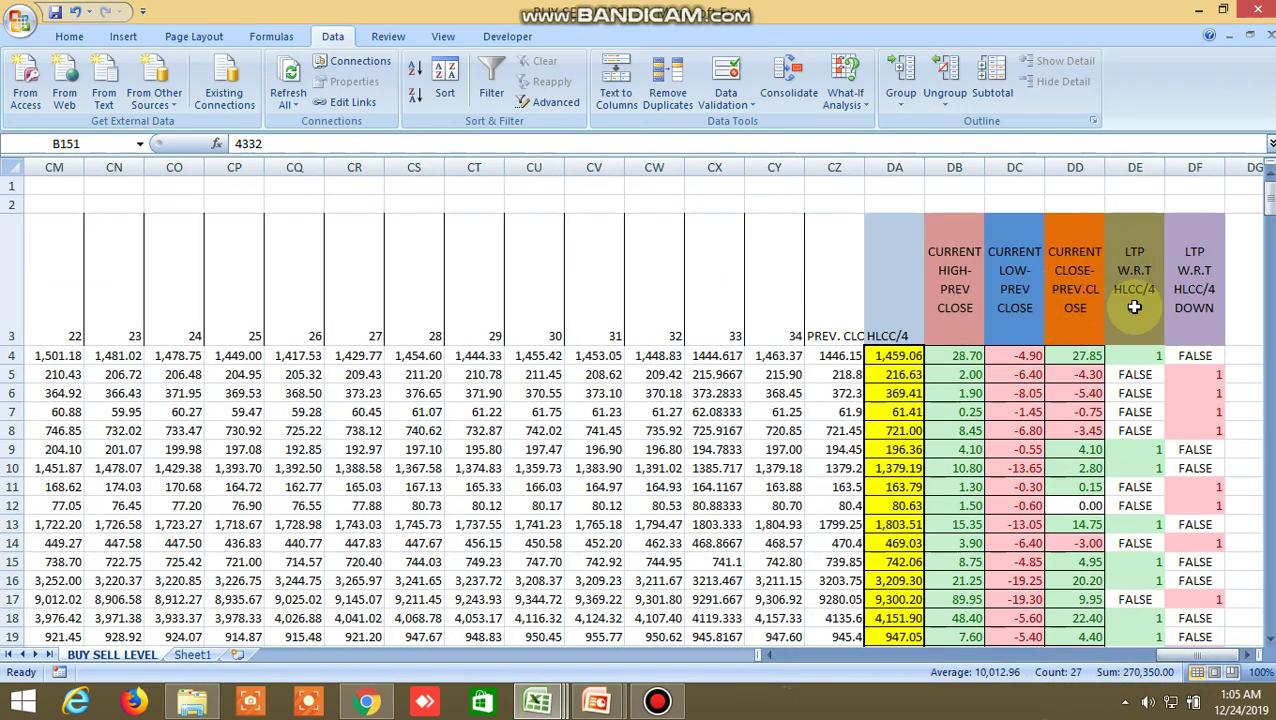
{"action": "scroll", "coordinate": [1155, 418], "scroll_direction": "down", "scroll_amount": 10}
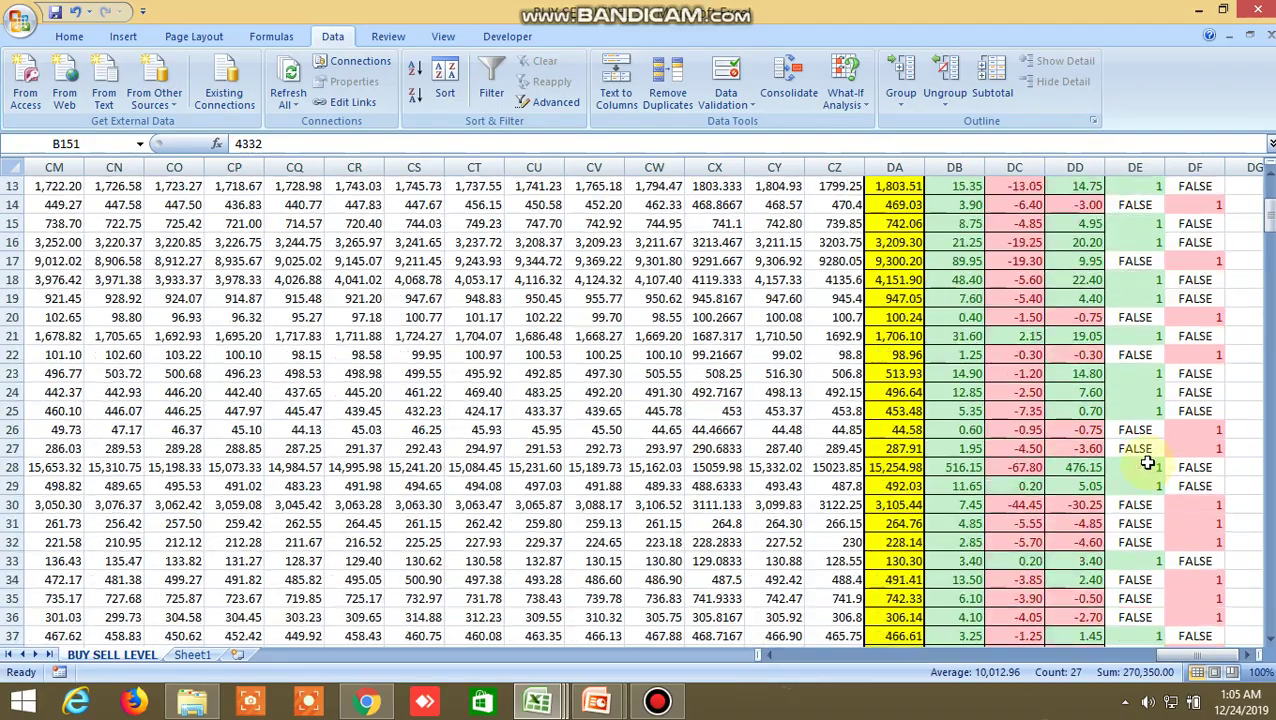
{"action": "scroll", "coordinate": [1145, 465], "scroll_direction": "up", "scroll_amount": 10}
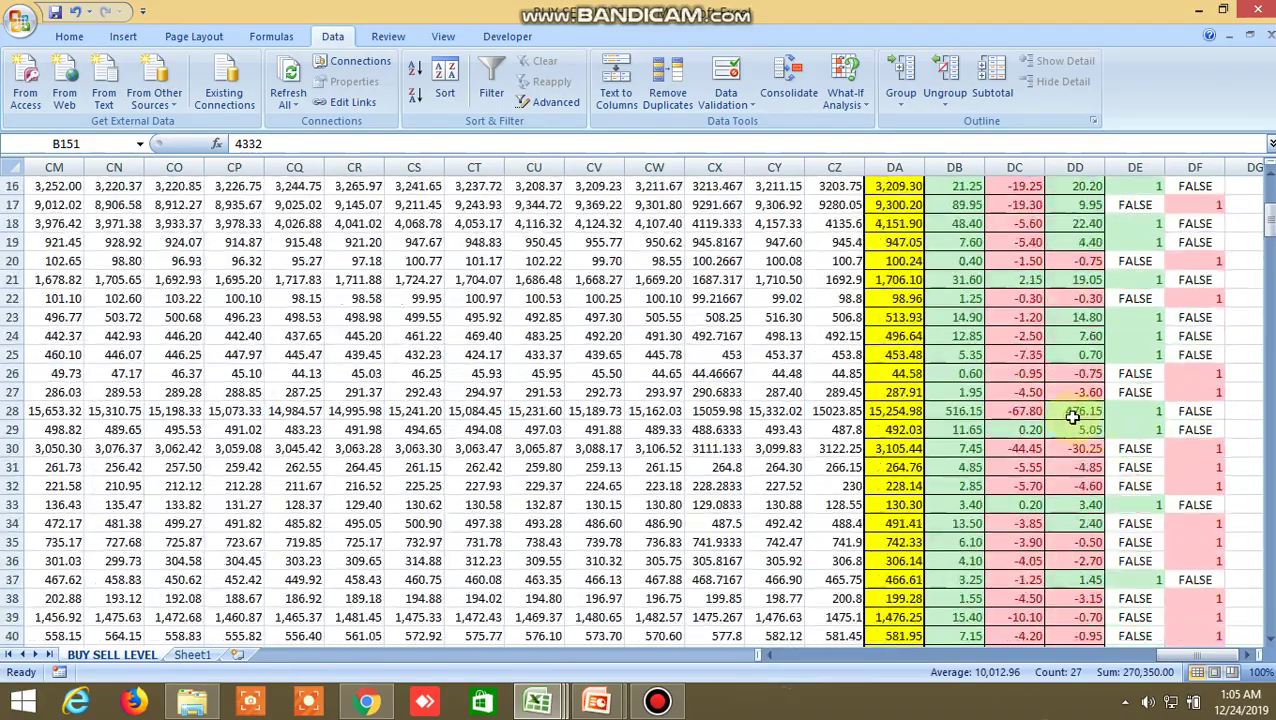
- Return to the ALLBUY SELL LEVELSCUM SCREENER1 sheet in BUY SELL LEVEL CUM SCREENER and examine the BUY SELL LEVELS 1 buy and sell targets
{"action": "mouse_move", "coordinate": [519, 711]}
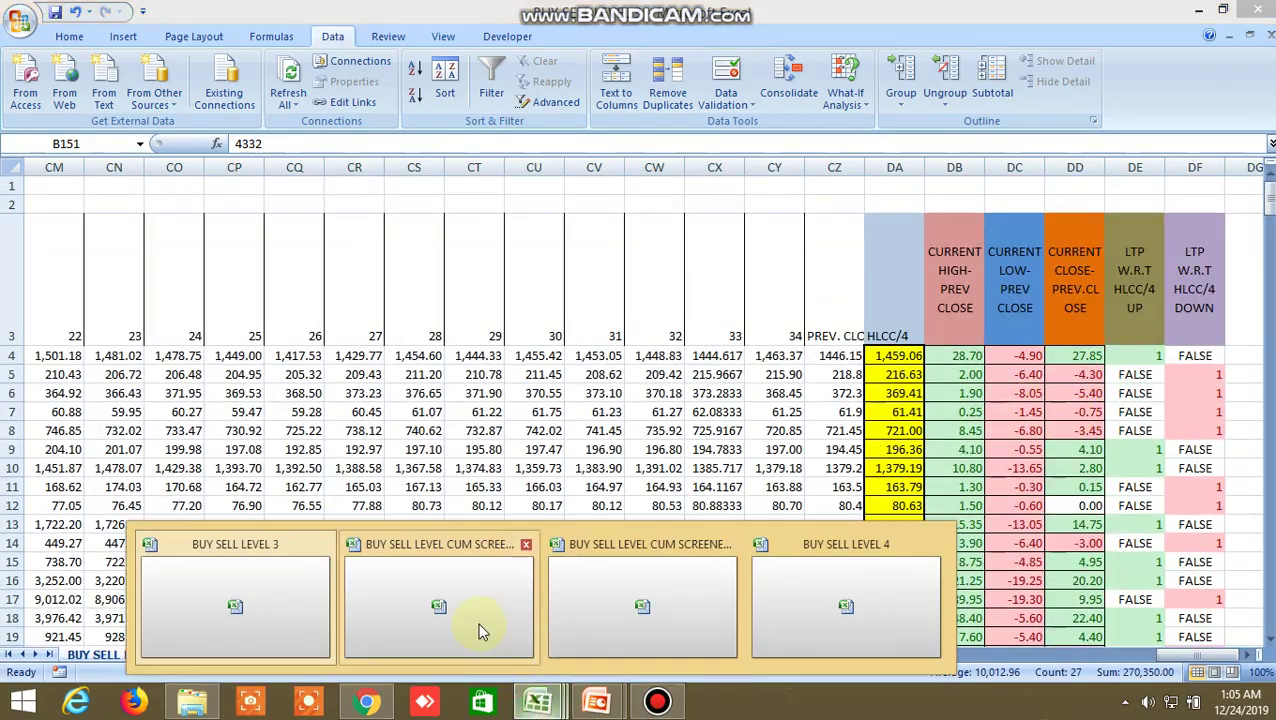
{"action": "left_click", "coordinate": [484, 628]}
{"action": "left_click", "coordinate": [196, 656]}
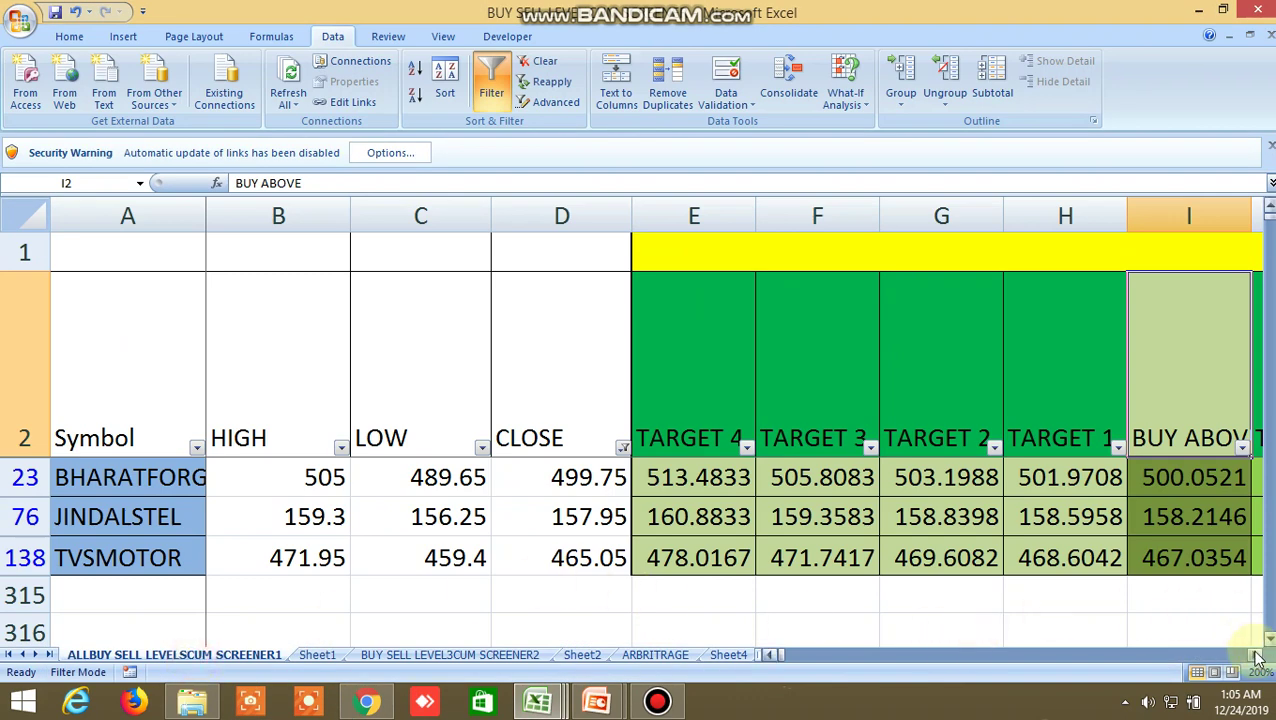
{"action": "scroll", "coordinate": [1258, 640], "scroll_direction": "right", "scroll_amount": 3}
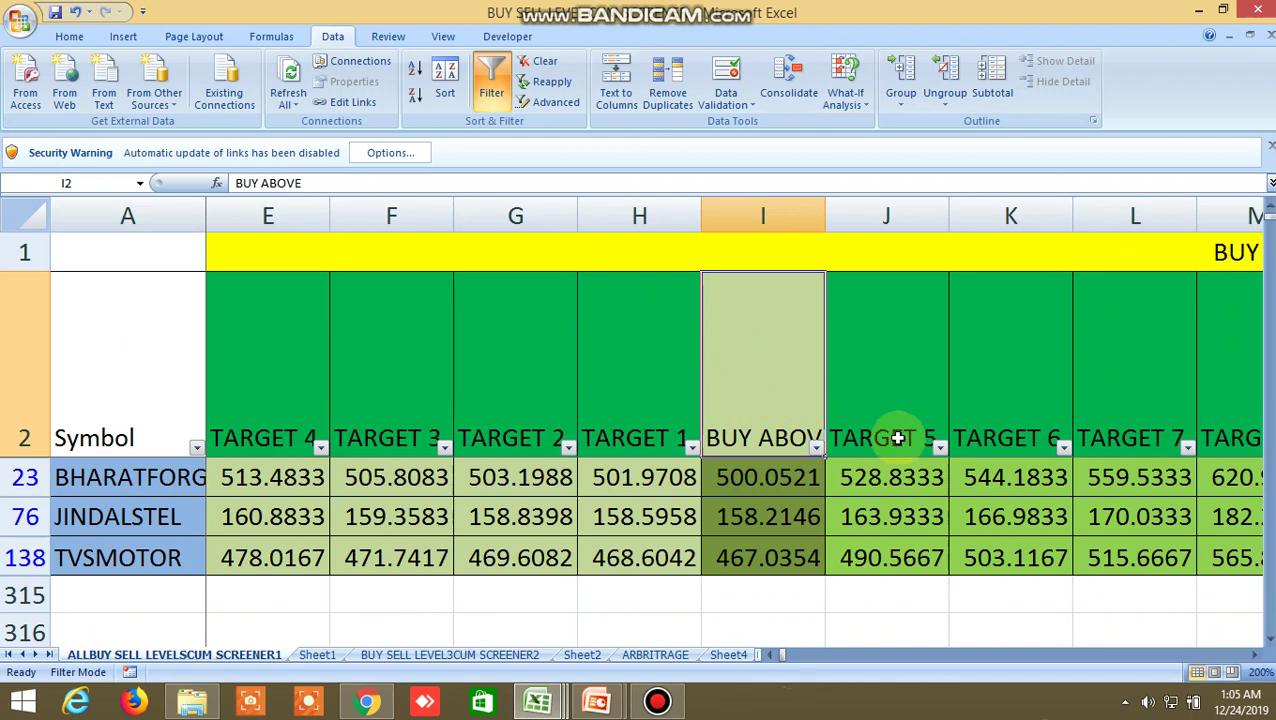
{"action": "left_click", "coordinate": [1264, 657]}
{"action": "left_click", "coordinate": [1258, 655]}
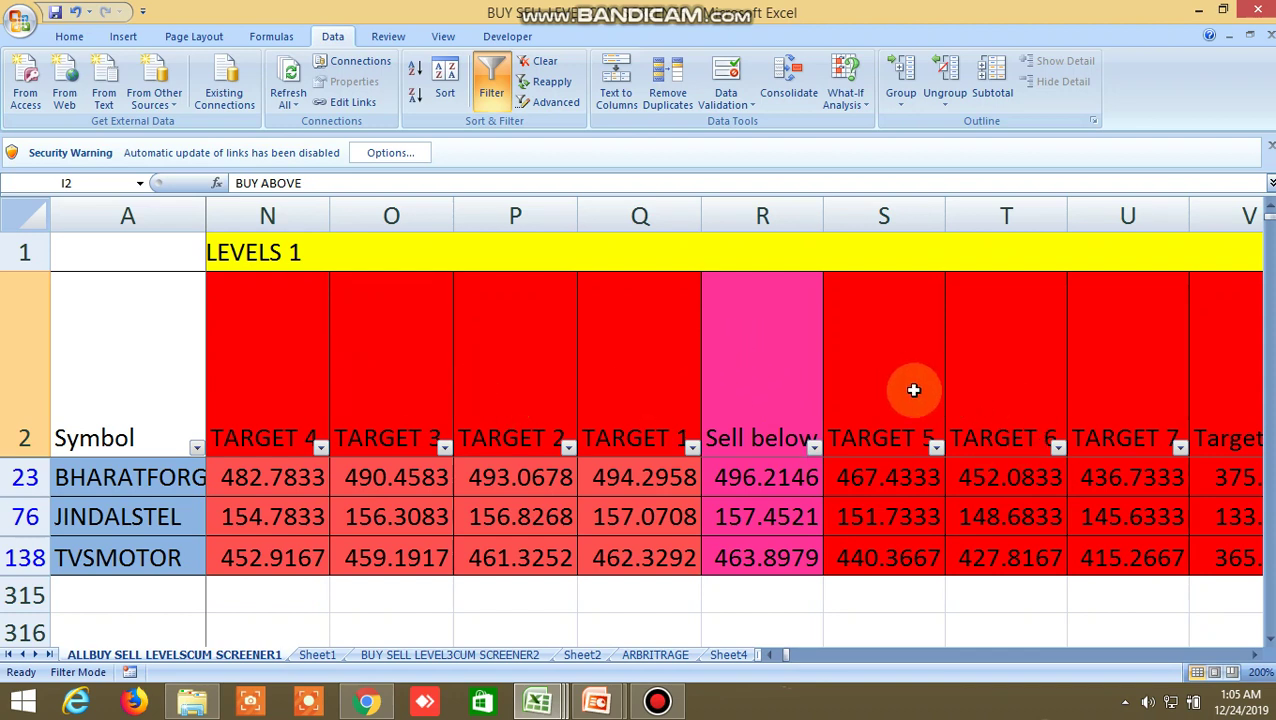
- Review the columns comparing LTP with the buy, sell and target levels, and return to the HIGH, LOW and CLOSE columns
{"action": "left_click", "coordinate": [1256, 656]}
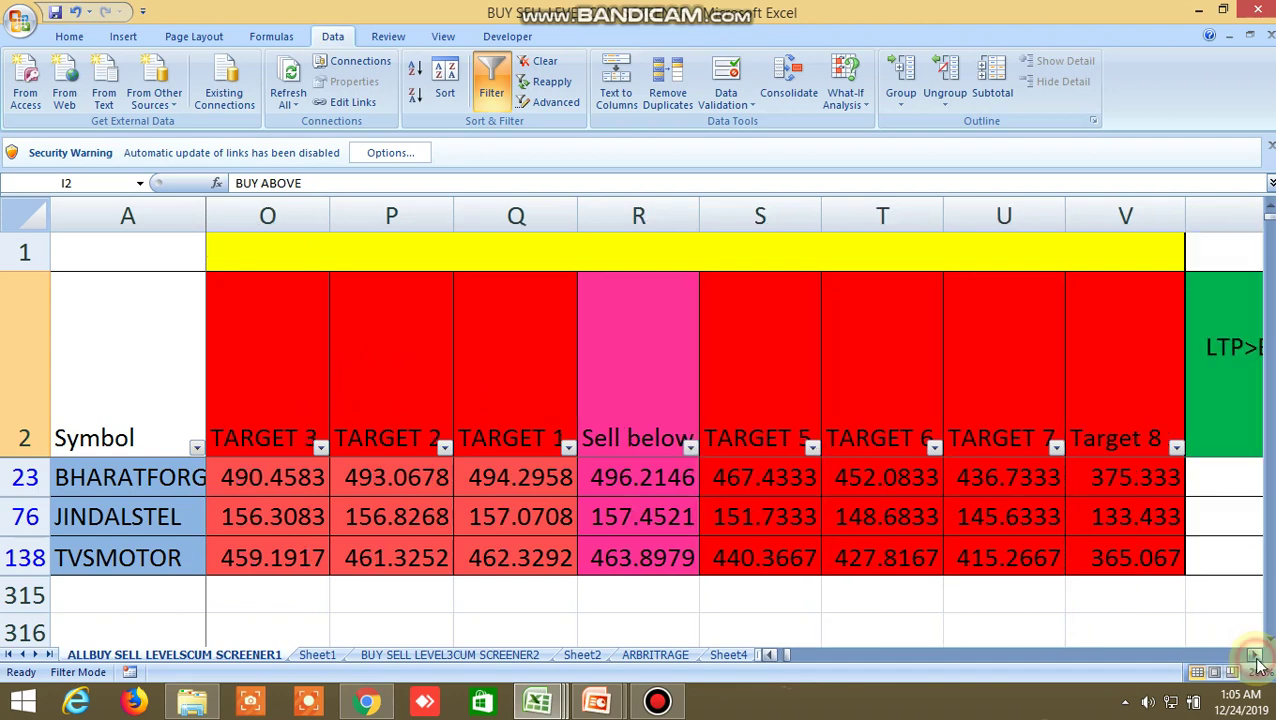
{"action": "left_click", "coordinate": [1256, 656]}
{"action": "left_click", "coordinate": [1256, 656]}
{"action": "left_click", "coordinate": [1256, 656]}
{"action": "left_click", "coordinate": [1256, 656]}
{"action": "left_click", "coordinate": [1256, 656]}
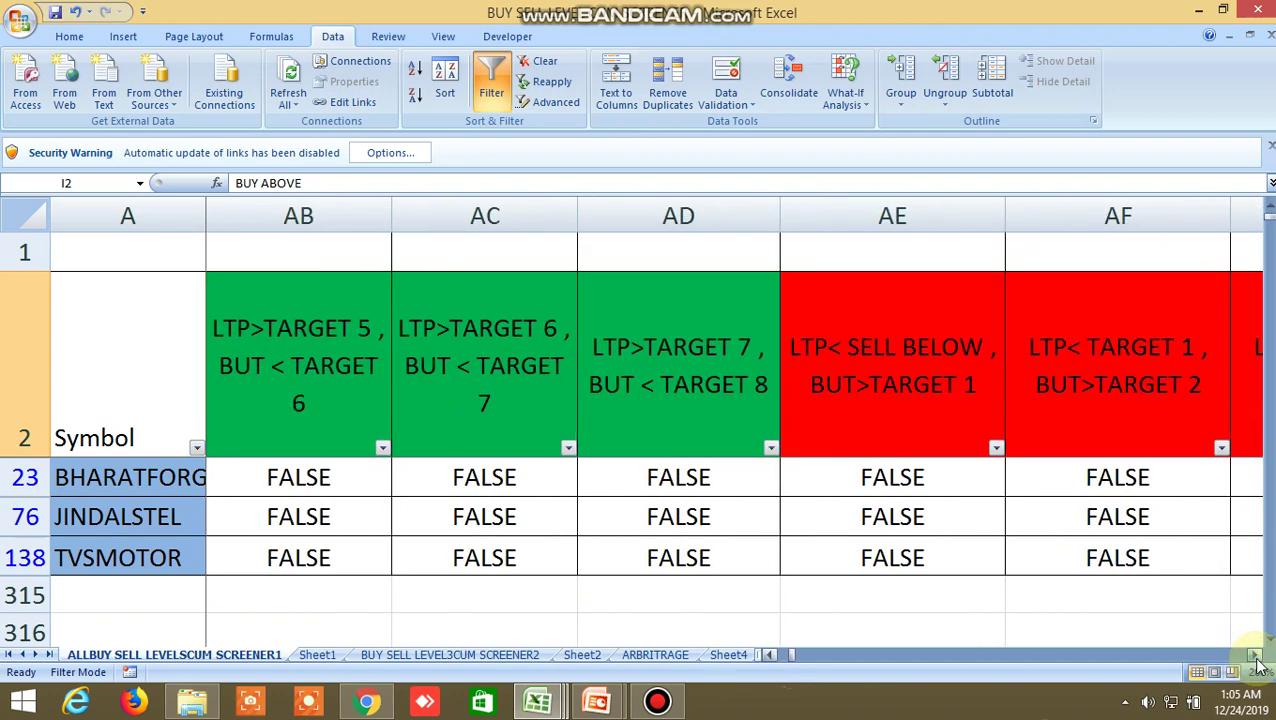
{"action": "left_click", "coordinate": [770, 654]}
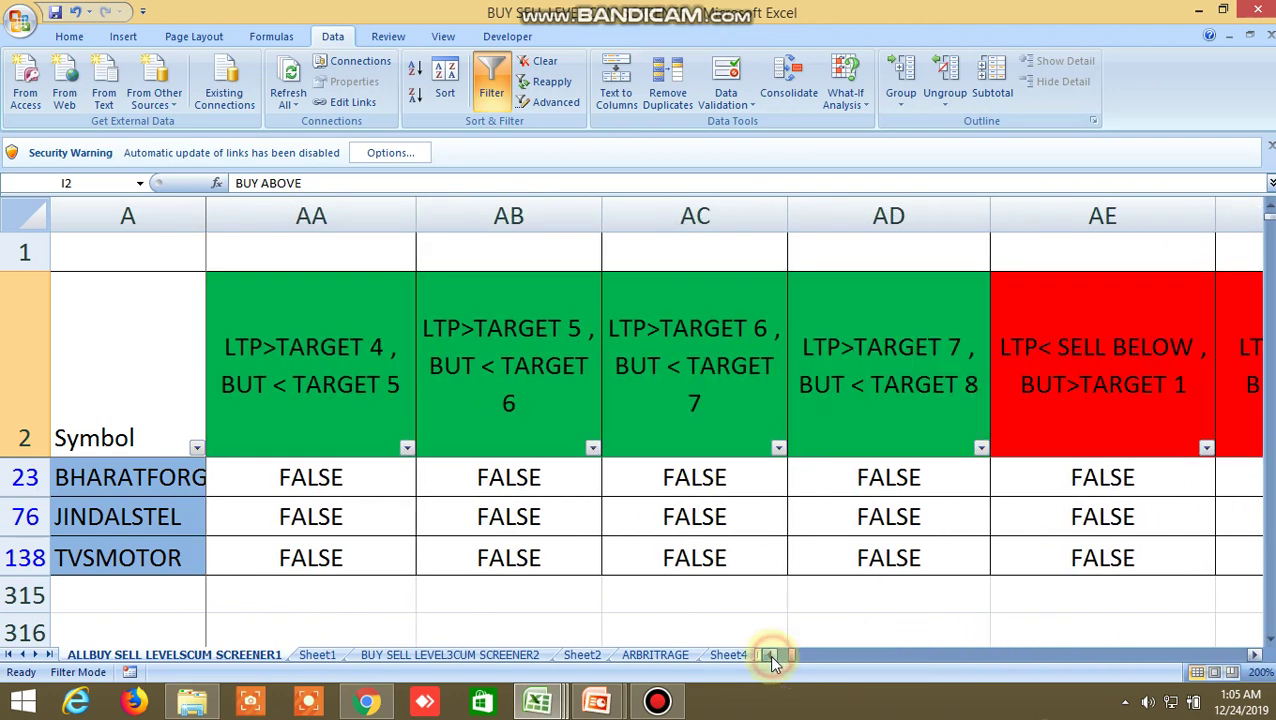
{"action": "left_click", "coordinate": [770, 654]}
{"action": "left_click", "coordinate": [770, 654]}
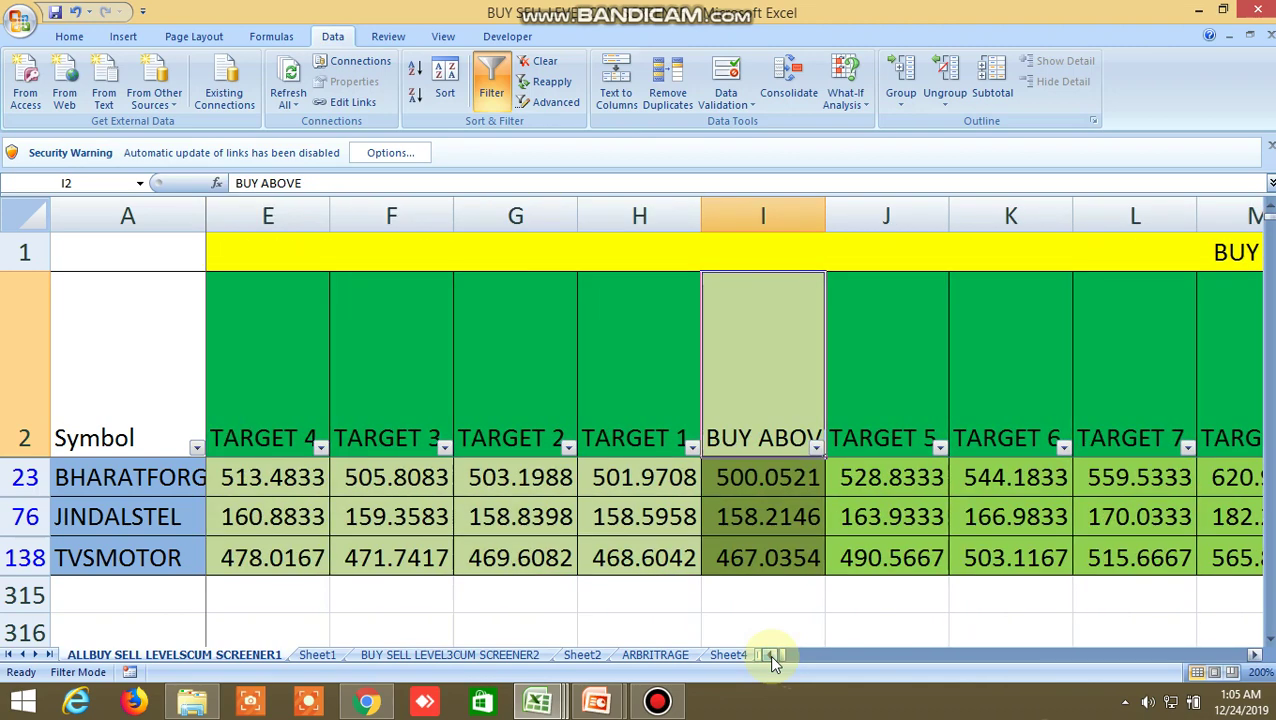
{"action": "left_click", "coordinate": [770, 655]}
{"action": "left_click", "coordinate": [770, 655]}
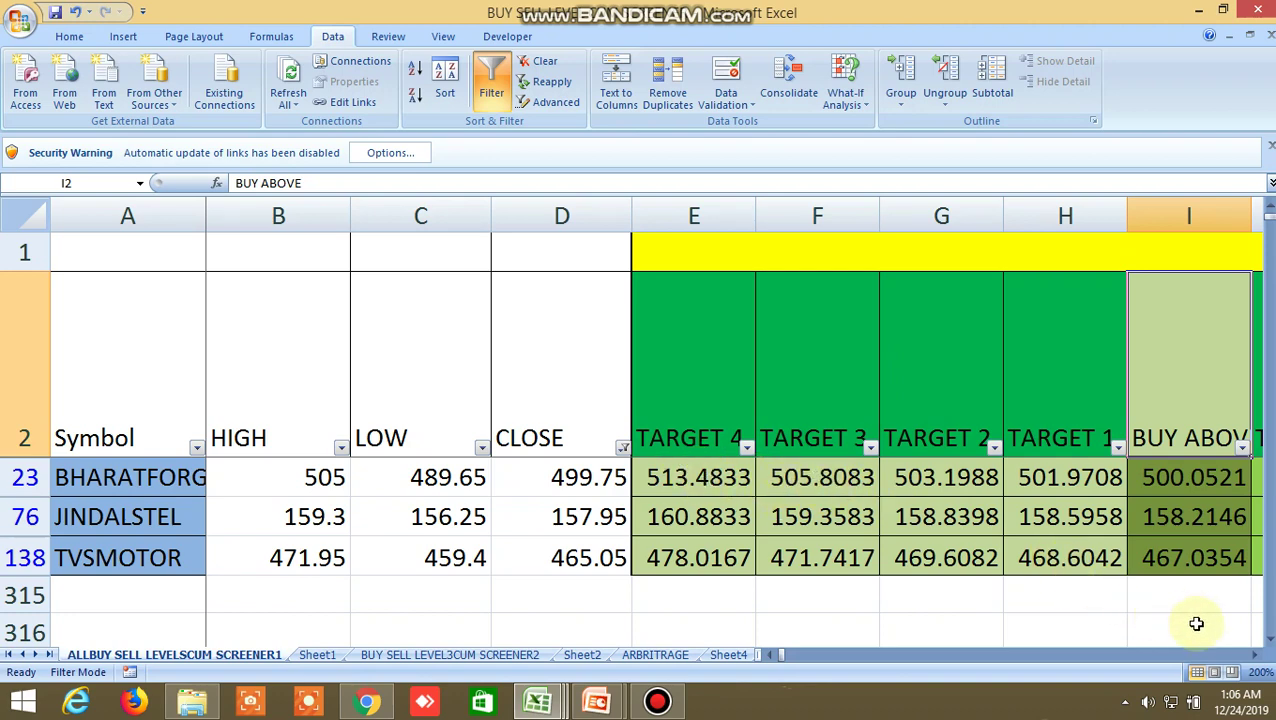
- Go through the BUY SELL LEVELS 1 and LTP comparison columns to reach the BUY SELL LEVELS 2 section
{"action": "left_click", "coordinate": [1255, 654]}
{"action": "left_click", "coordinate": [1255, 654]}
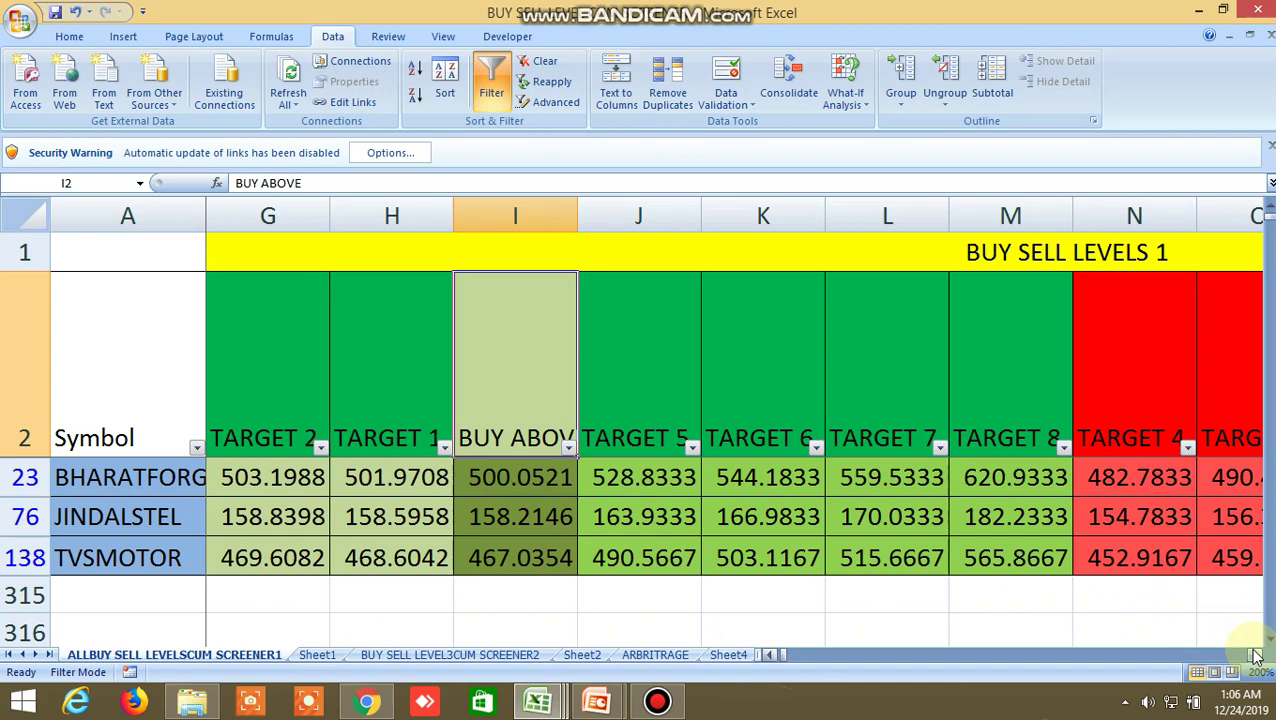
{"action": "left_click", "coordinate": [1255, 654]}
{"action": "left_click", "coordinate": [1255, 654]}
{"action": "left_click", "coordinate": [1255, 654]}
{"action": "left_click", "coordinate": [1255, 654]}
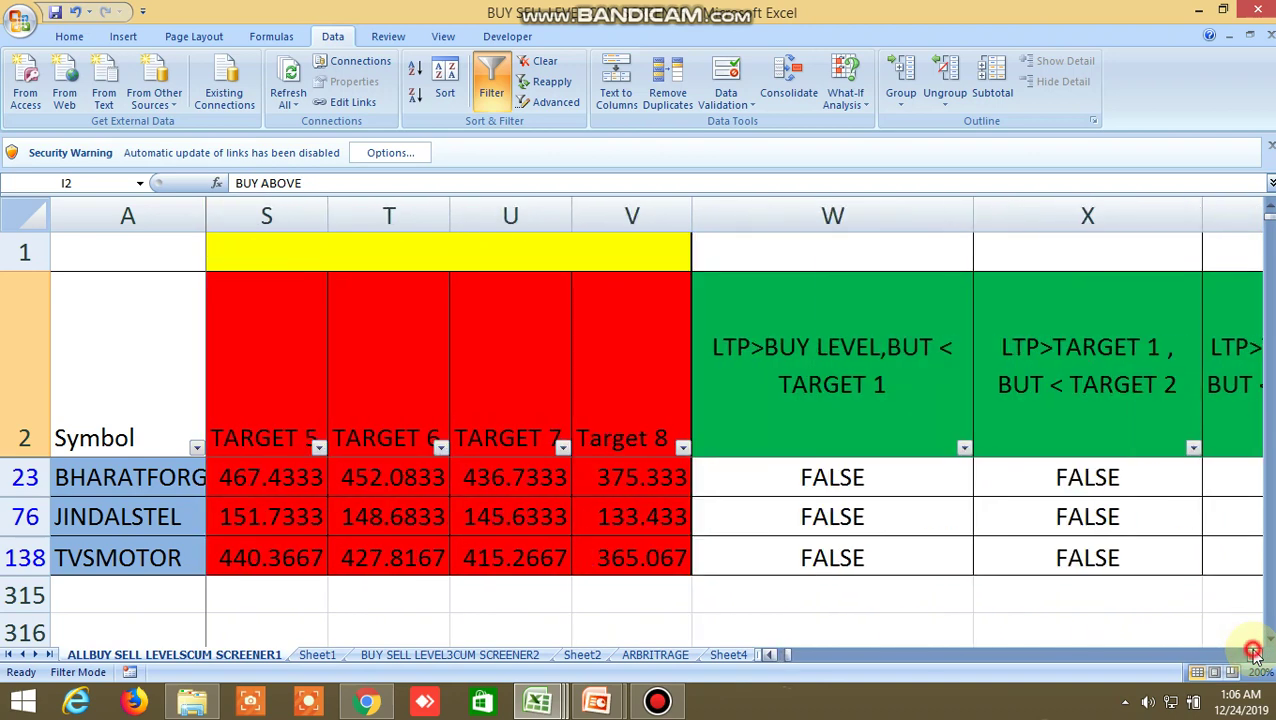
{"action": "left_click", "coordinate": [1255, 654]}
{"action": "left_click", "coordinate": [1255, 654]}
{"action": "left_click", "coordinate": [1255, 654]}
{"action": "left_click", "coordinate": [1255, 654]}
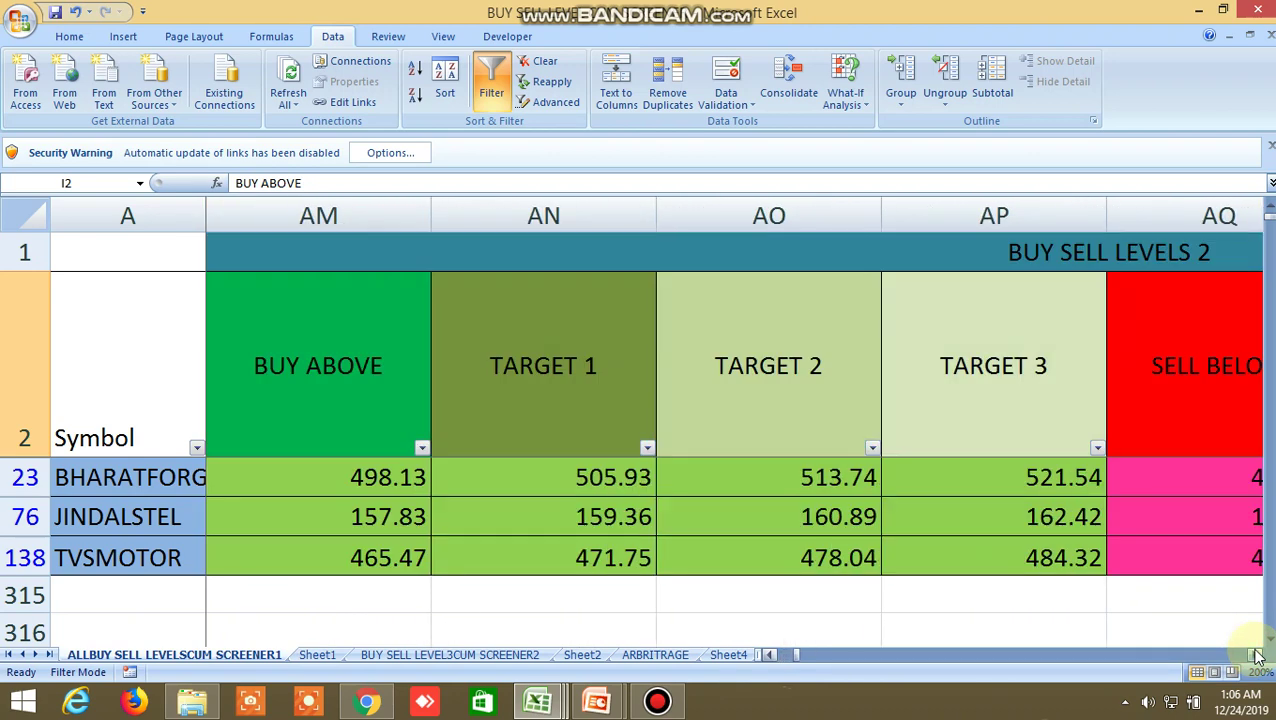
- Examine the BUY SELL LEVELS 2 sell targets, the ADVANCE and DECLINE columns, and the numbered and moving-average columns beyond them
{"action": "left_click", "coordinate": [1255, 654]}
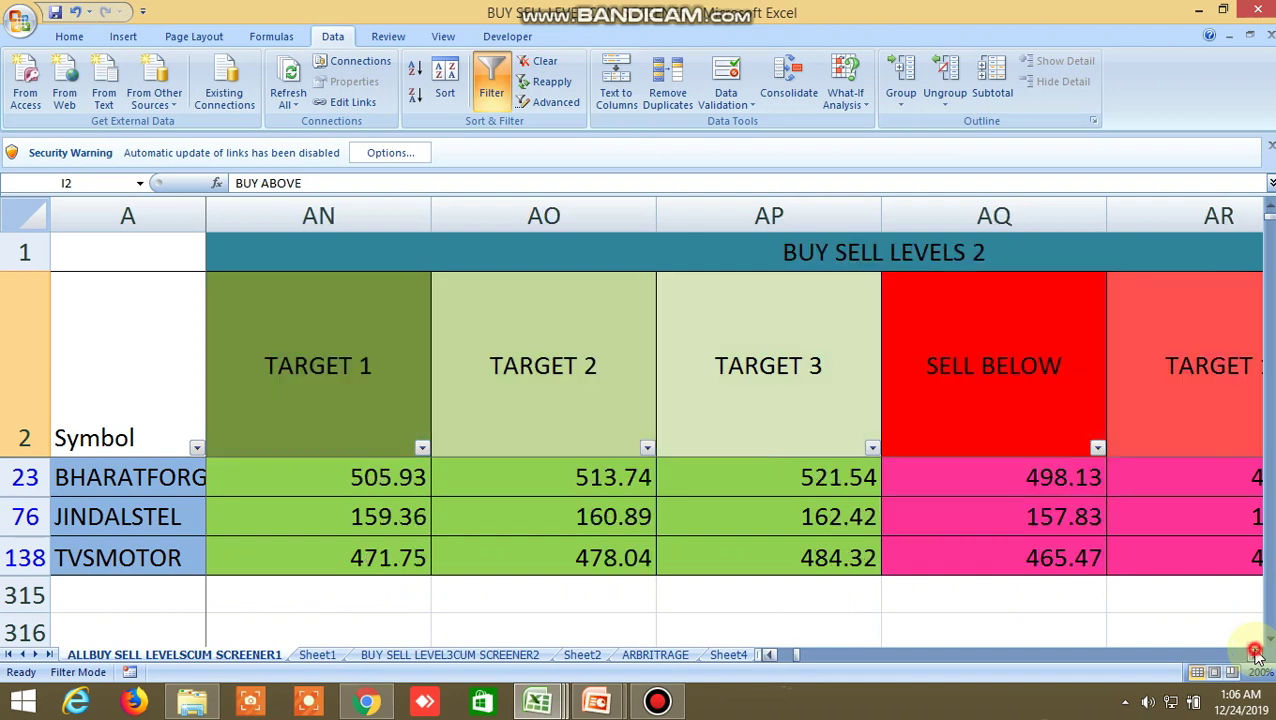
{"action": "left_click", "coordinate": [1255, 654]}
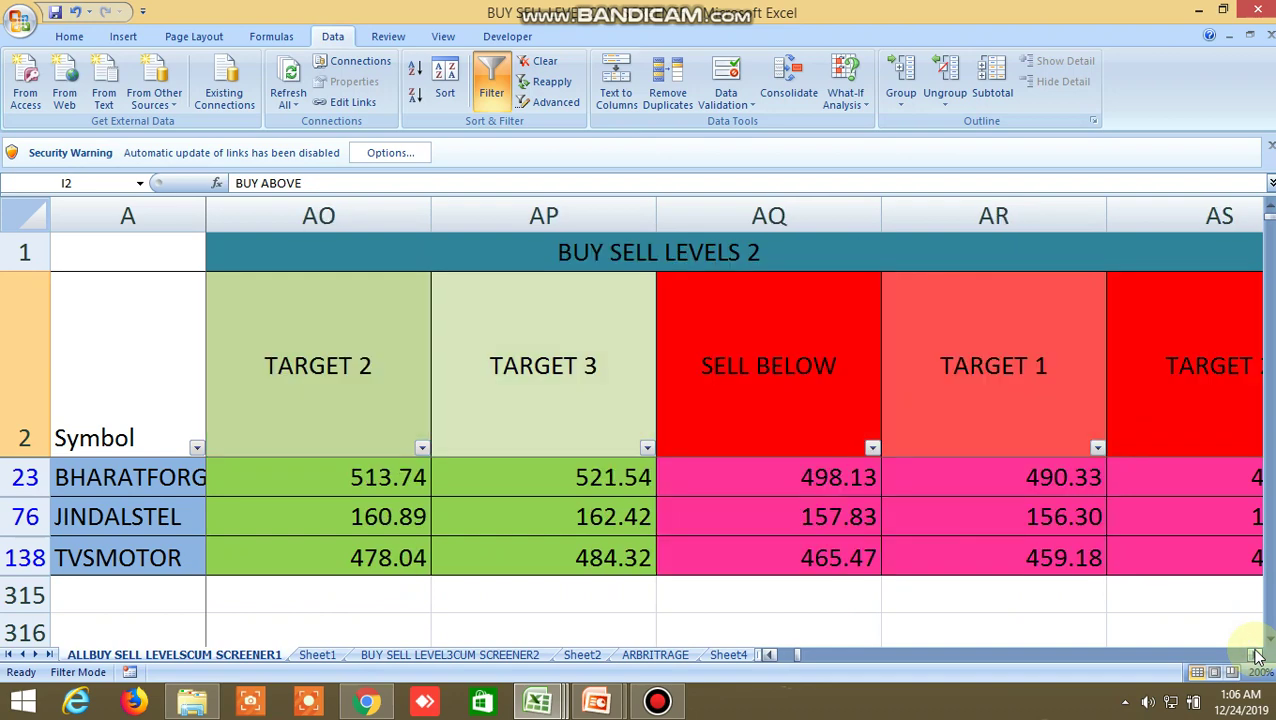
{"action": "left_click", "coordinate": [1255, 654]}
{"action": "left_click", "coordinate": [1255, 654]}
{"action": "double_click", "coordinate": [1255, 654]}
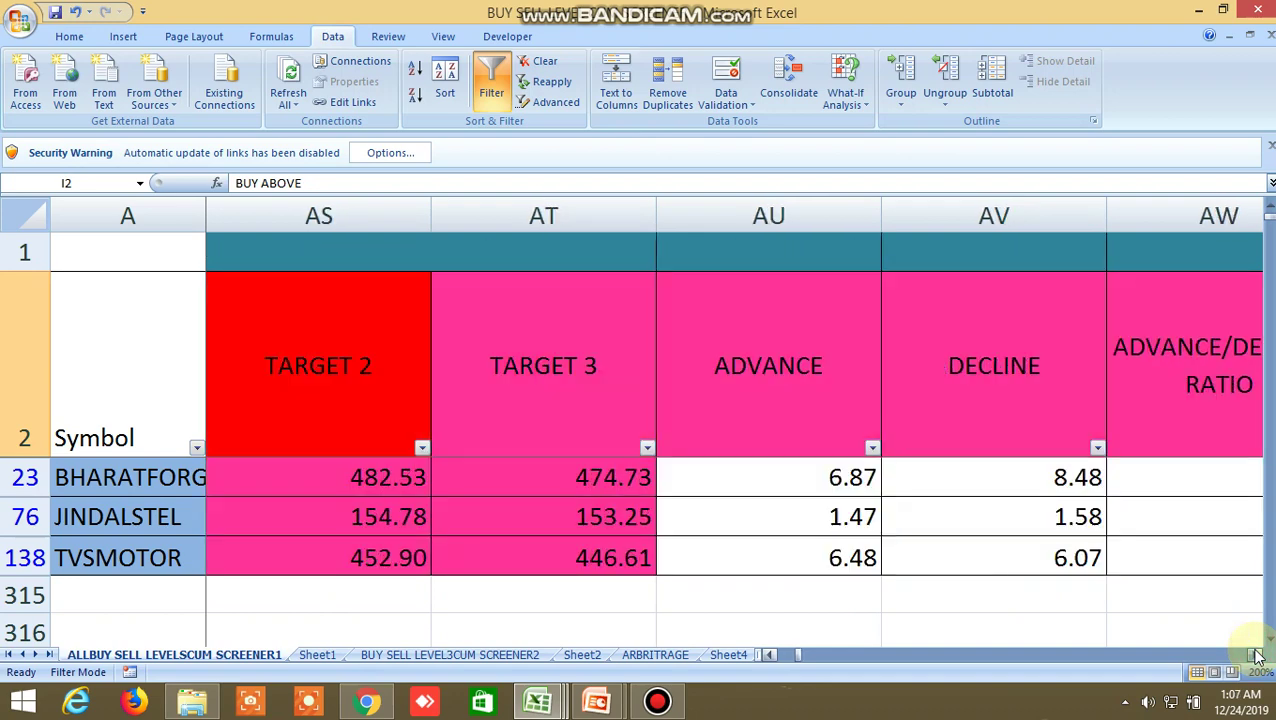
{"action": "left_click_drag", "start_coordinate": [1255, 654], "coordinate": [1257, 657]}
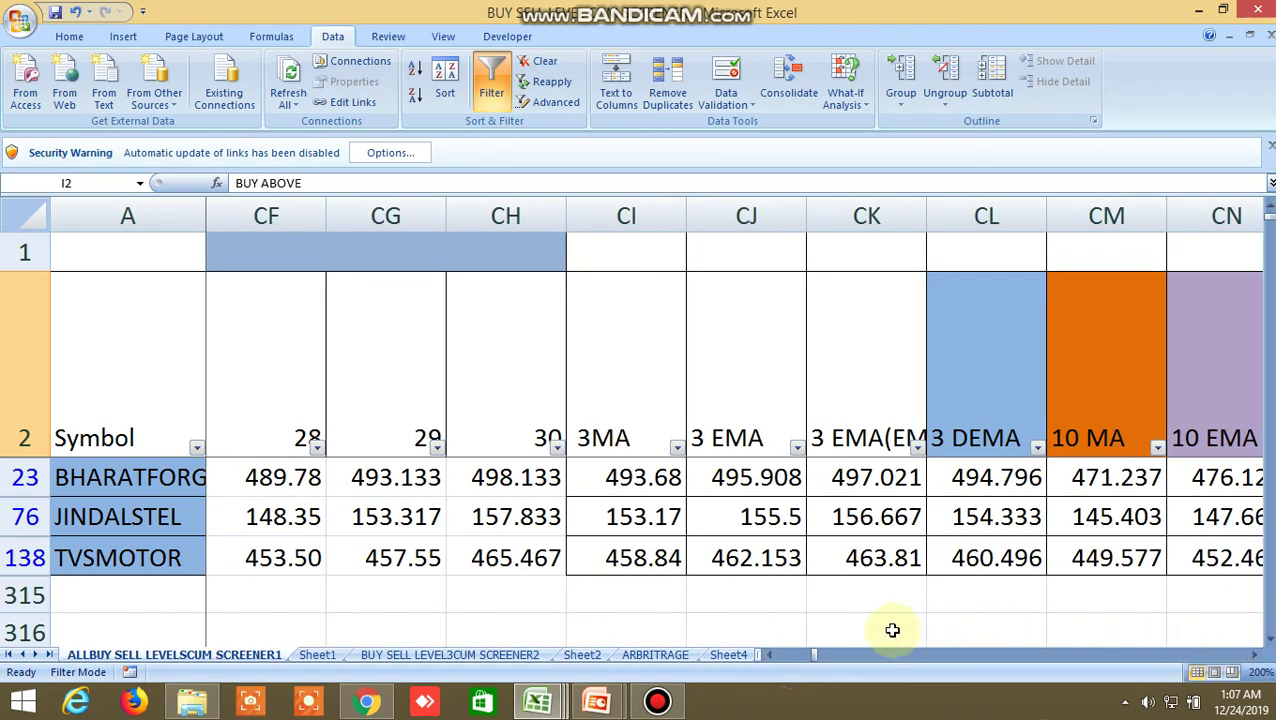
{"action": "left_click", "coordinate": [808, 656]}
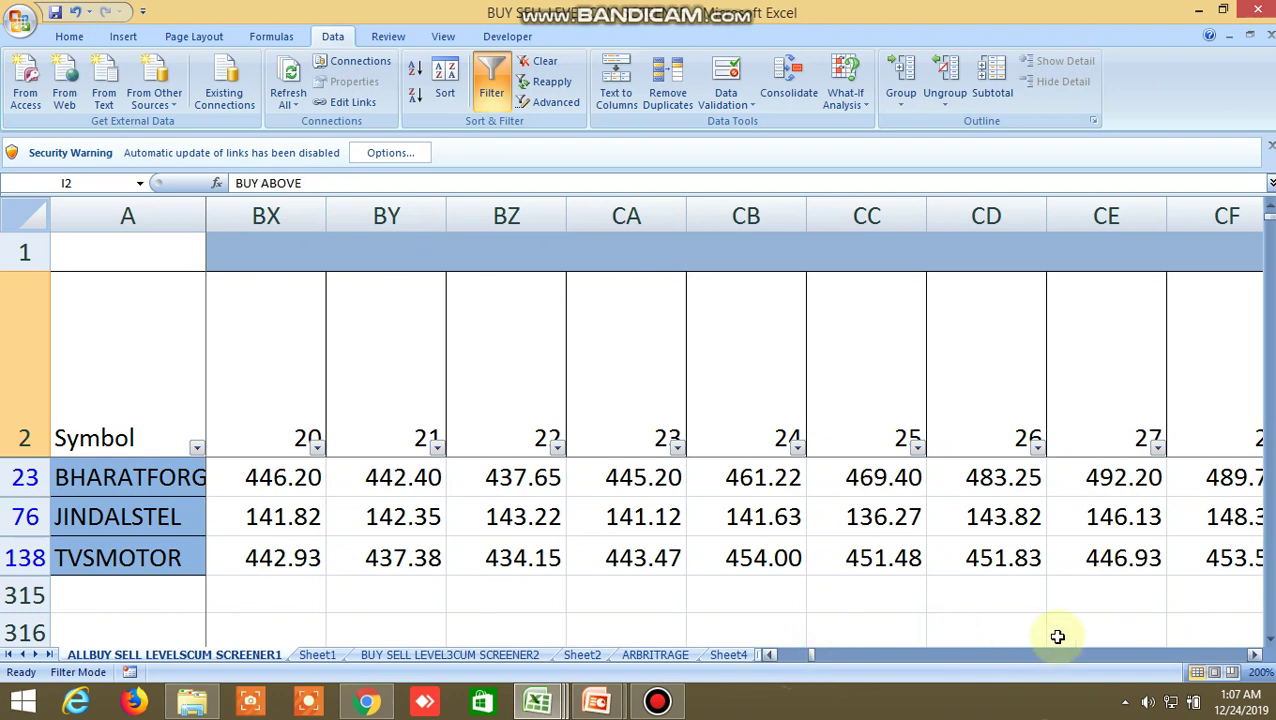
- Examine the BUY SELL LEVELS 3 R1–R7 and S1 columns and the TIRONE LEVEL section, and return to the HIGH, LOW and CLOSE columns
{"action": "left_click_drag", "start_coordinate": [1255, 654], "coordinate": [1257, 657]}
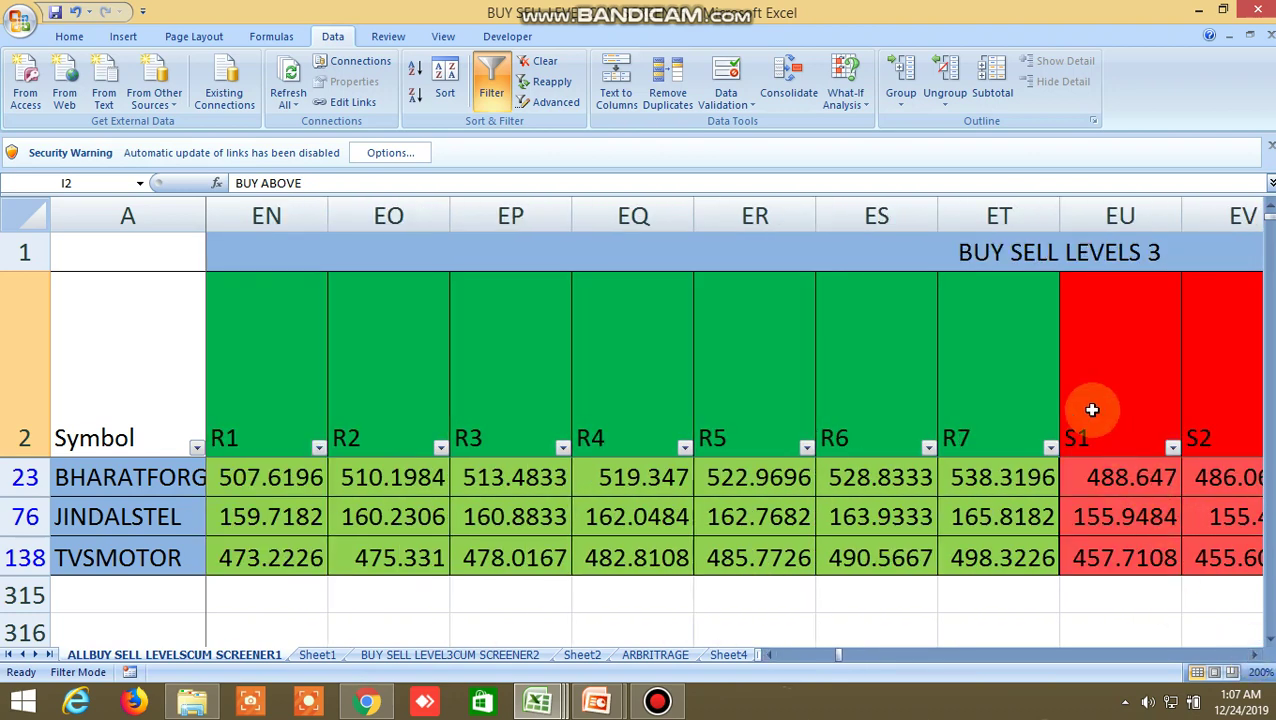
{"action": "left_click", "coordinate": [262, 382]}
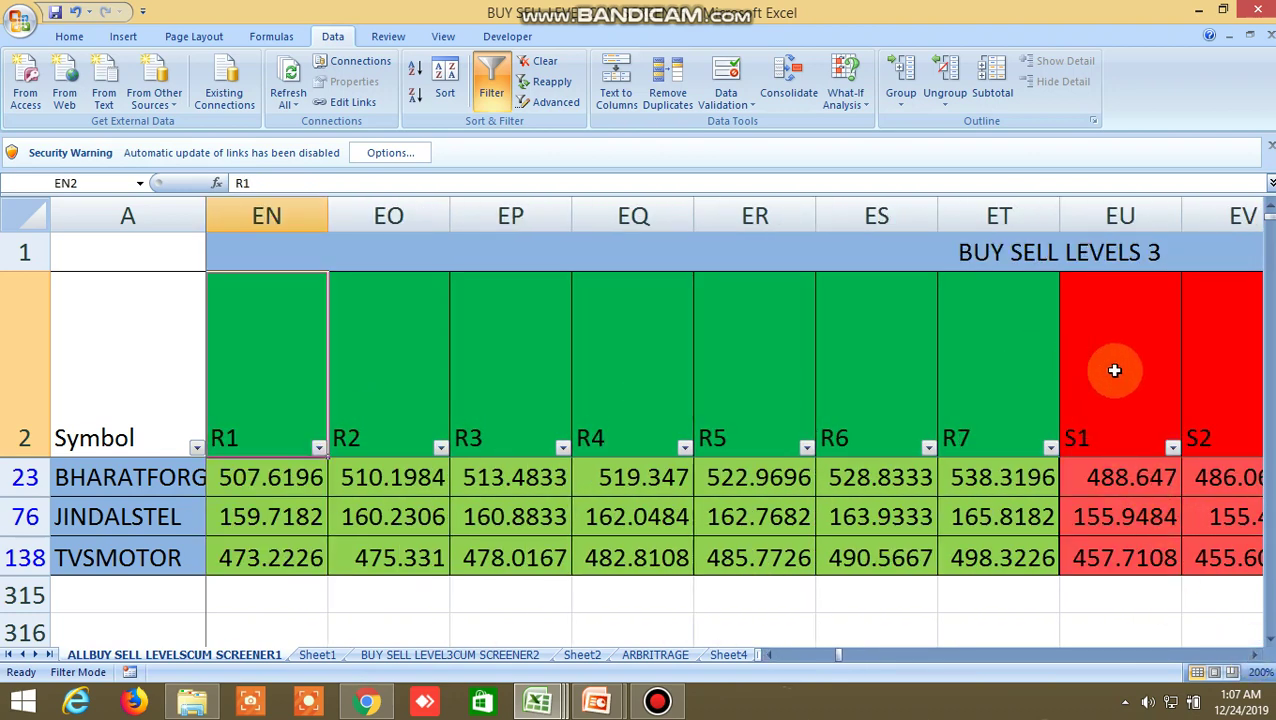
{"action": "left_click", "coordinate": [1125, 388]}
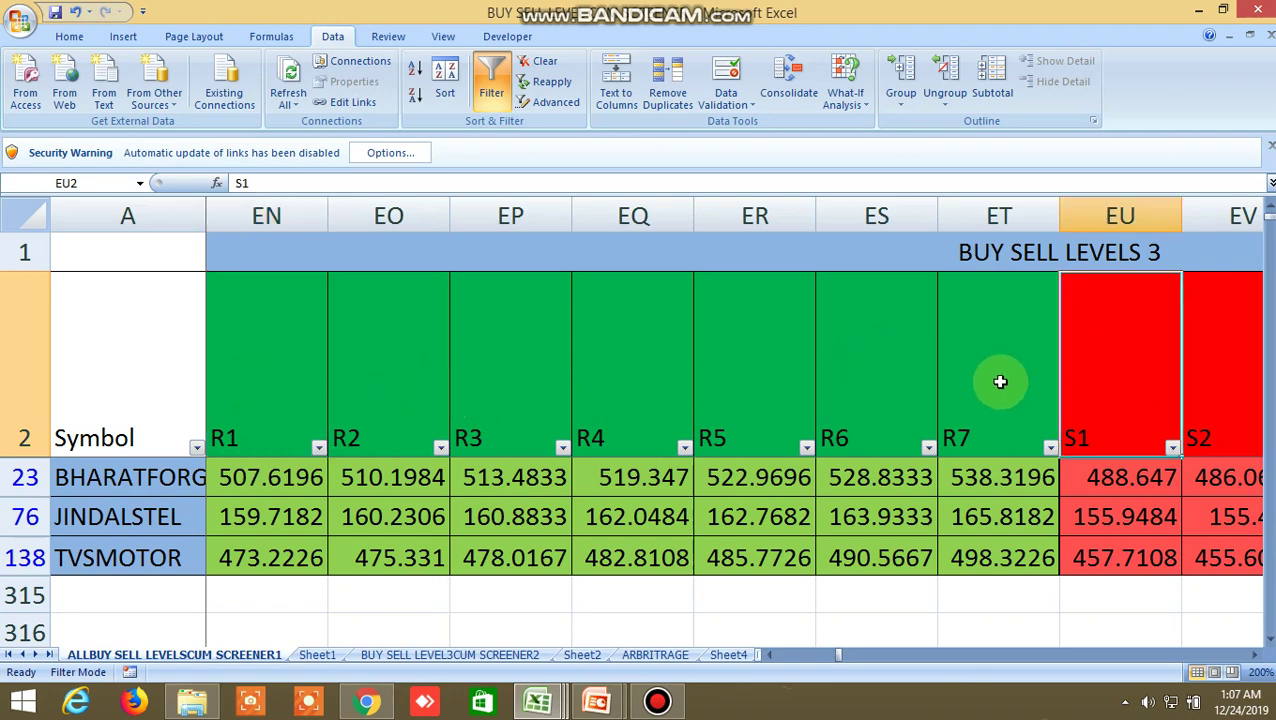
{"action": "left_click_drag", "start_coordinate": [1257, 657], "coordinate": [1258, 664]}
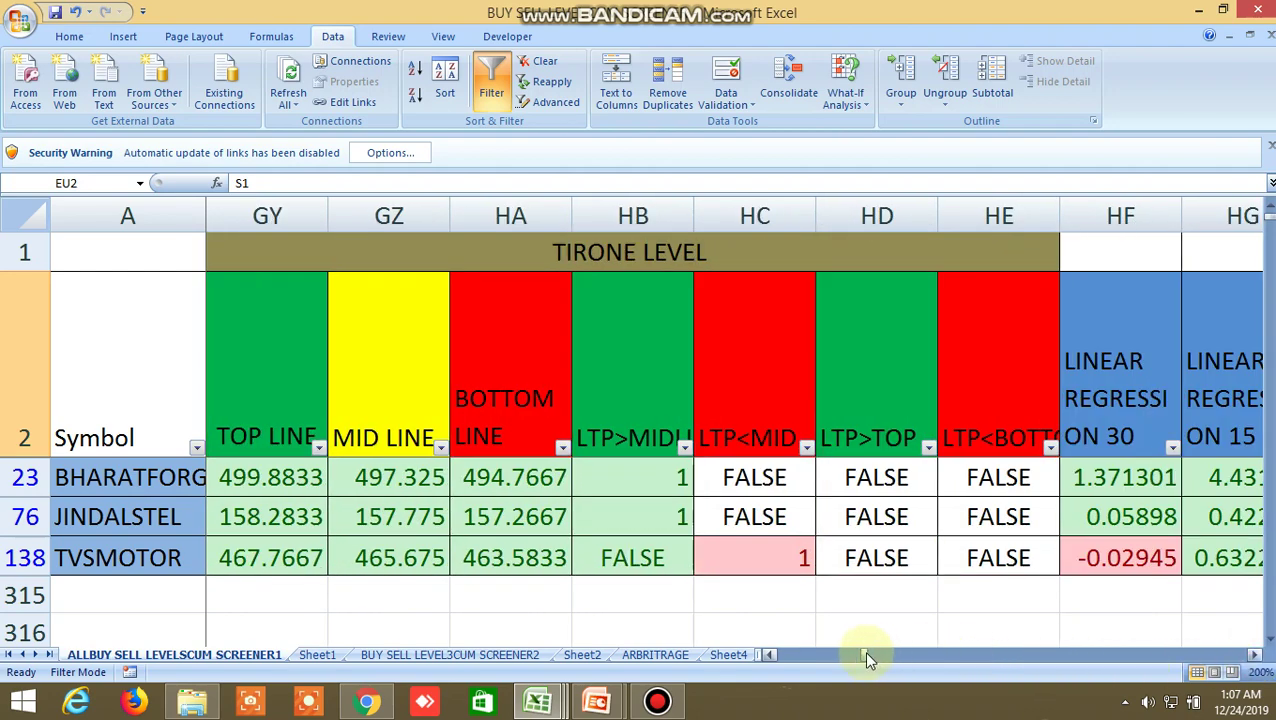
{"action": "left_click_drag", "start_coordinate": [863, 650], "coordinate": [760, 660]}
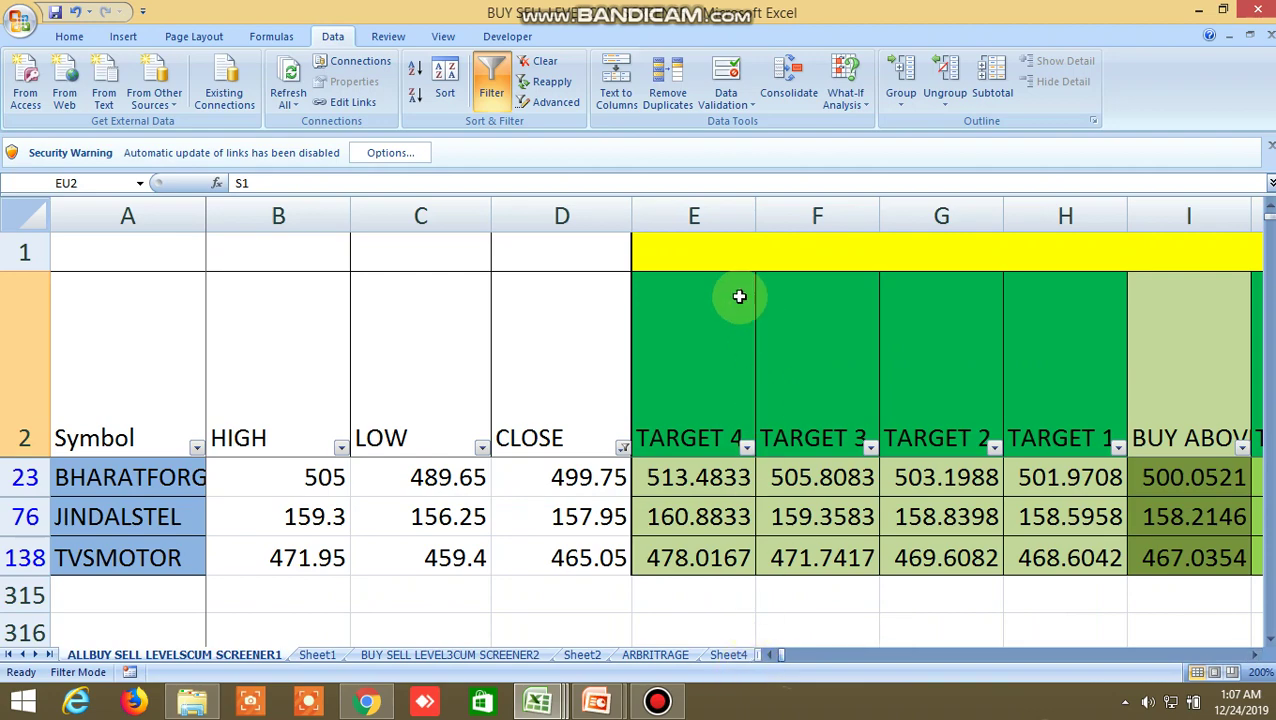
- Turn off the sheet's filter and review the BANKNIFTY and NIFTY rows across to the TIRONE LEVEL and linear regression columns
{"action": "left_click", "coordinate": [487, 93]}
{"action": "scroll", "coordinate": [737, 556], "scroll_direction": "down", "scroll_amount": 5}
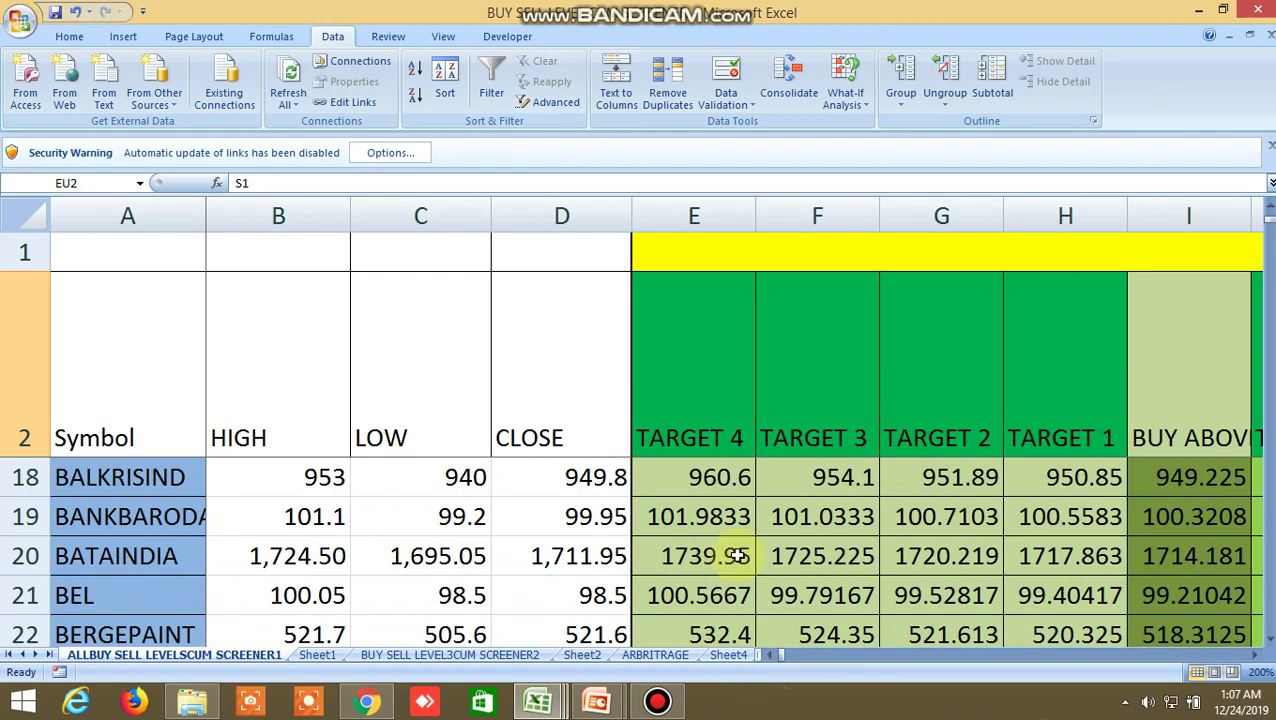
{"action": "scroll", "coordinate": [737, 556], "scroll_direction": "down", "scroll_amount": 20}
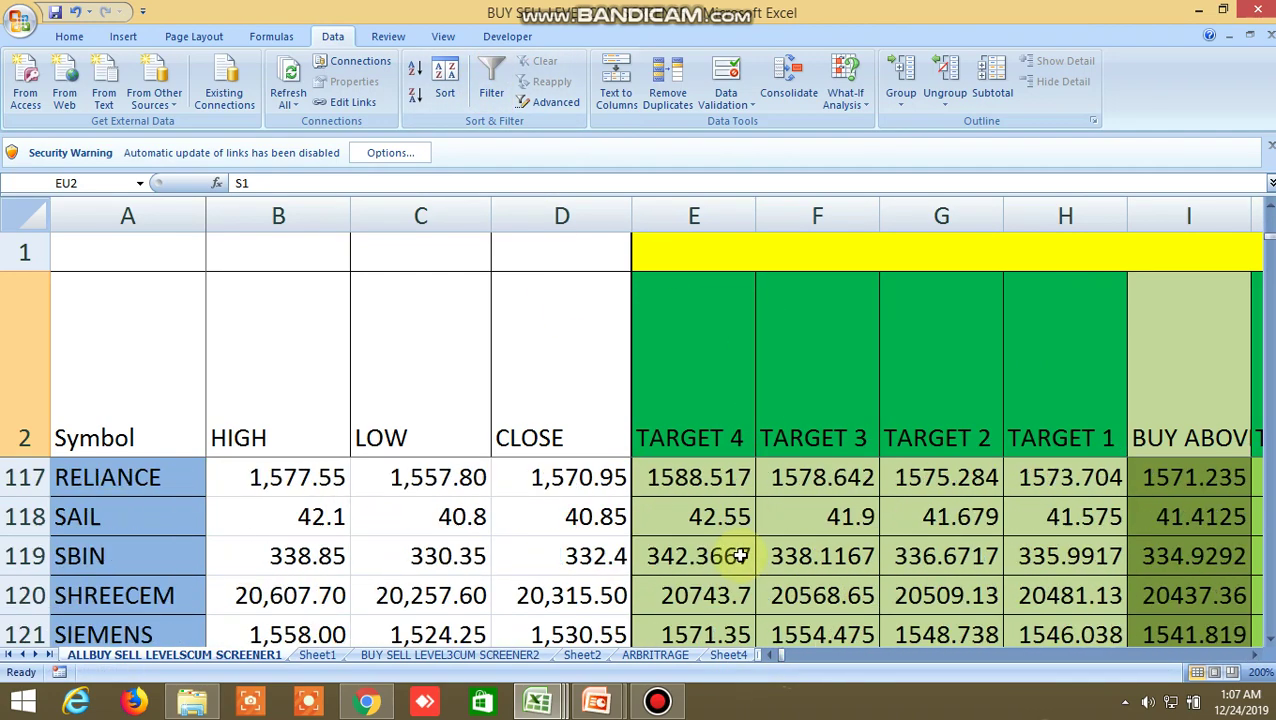
{"action": "scroll", "coordinate": [740, 556], "scroll_direction": "down", "scroll_amount": 14}
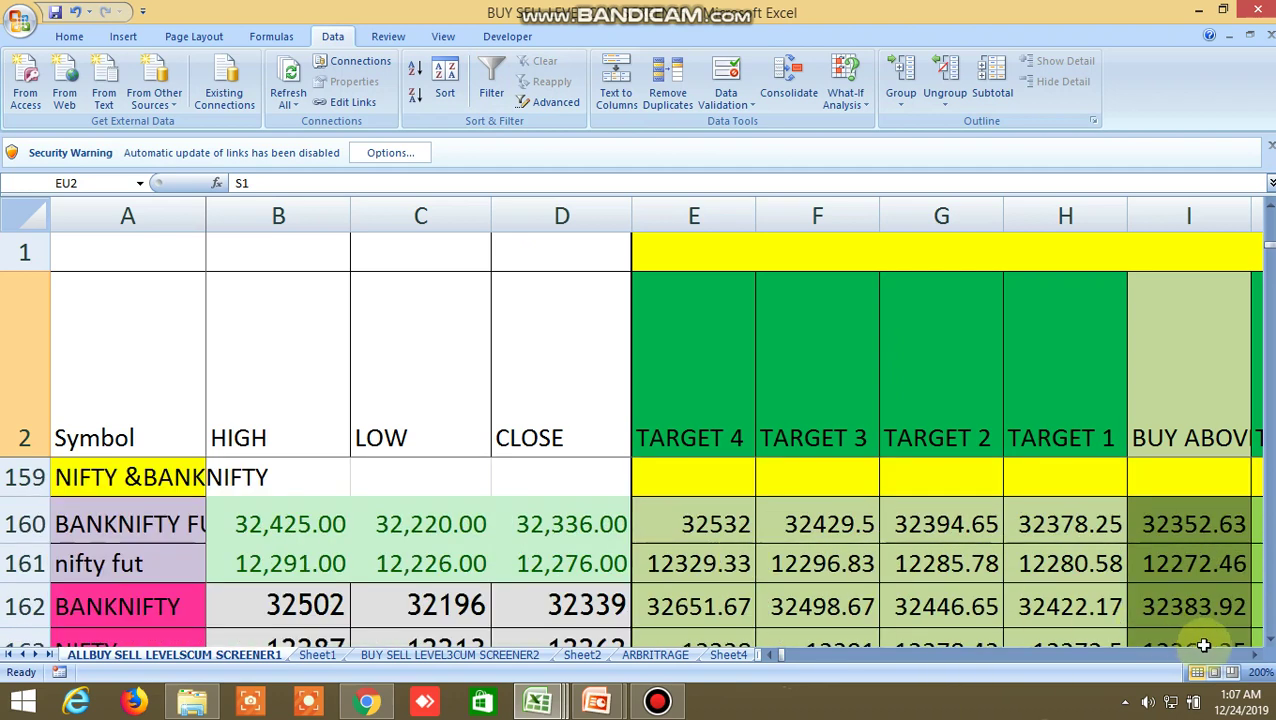
{"action": "left_click", "coordinate": [1268, 640]}
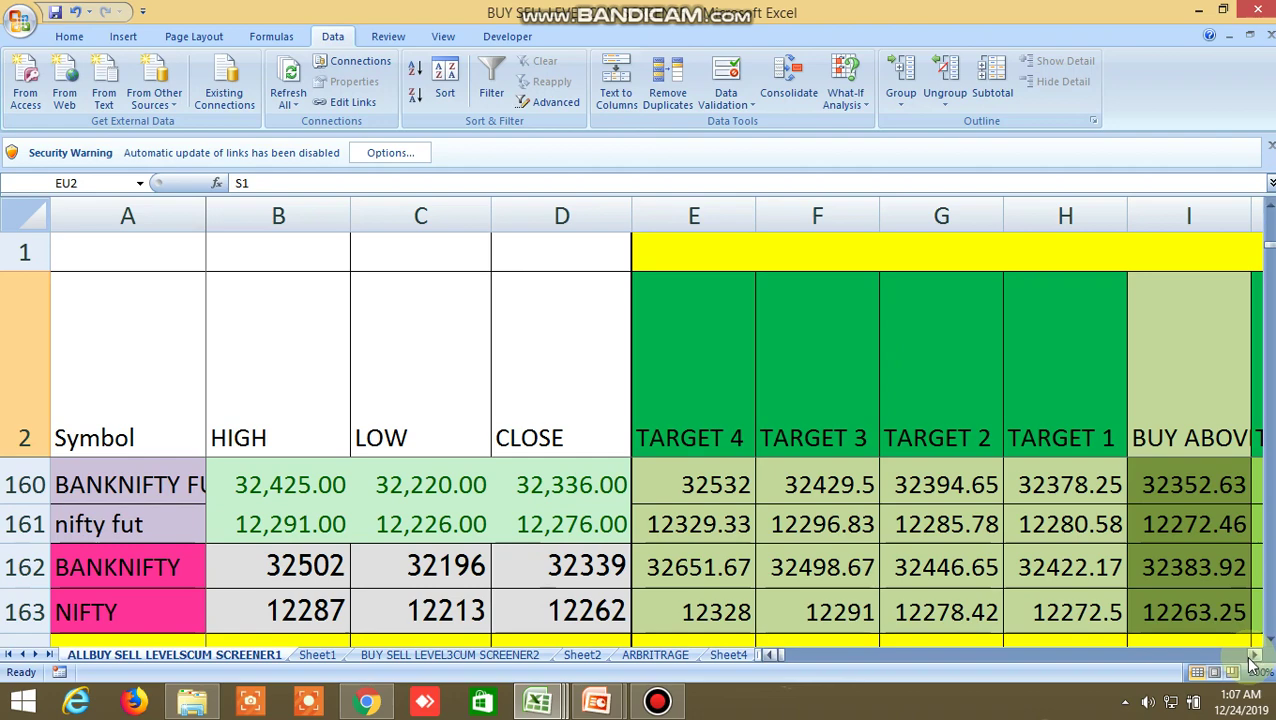
{"action": "left_click_drag", "start_coordinate": [1257, 662], "coordinate": [1257, 662]}
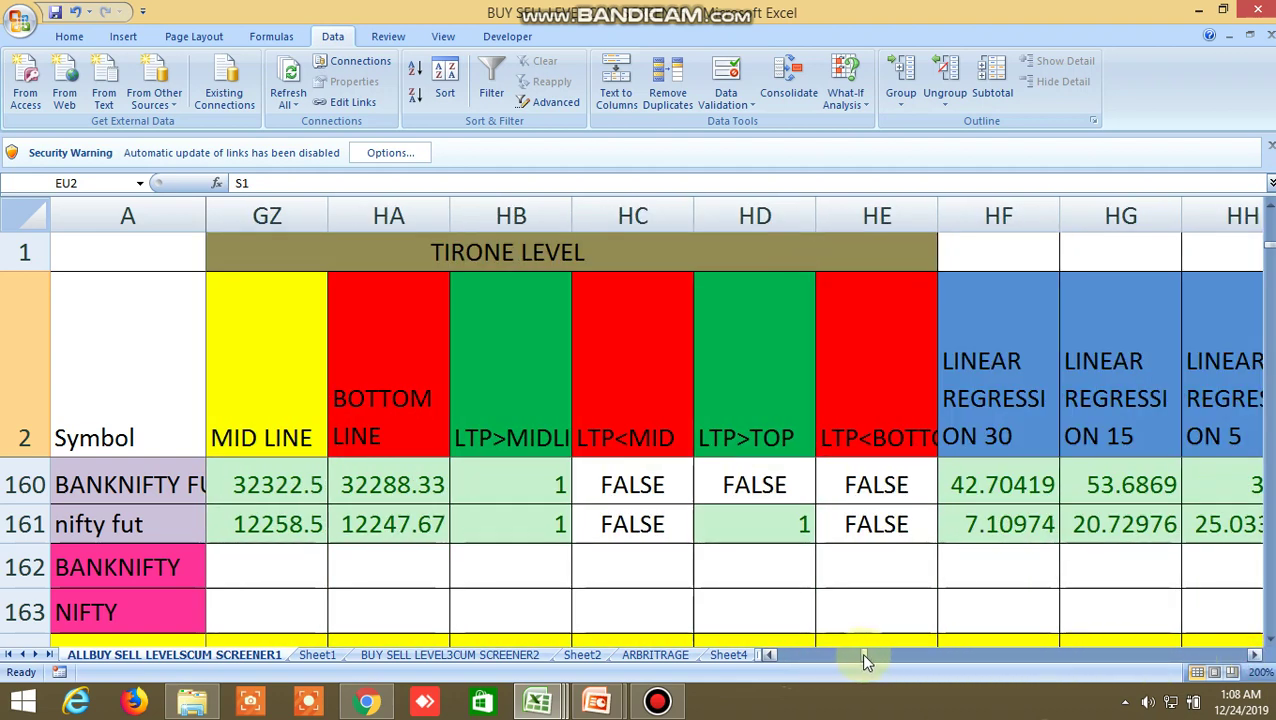
{"action": "left_click_drag", "start_coordinate": [862, 655], "coordinate": [776, 659]}
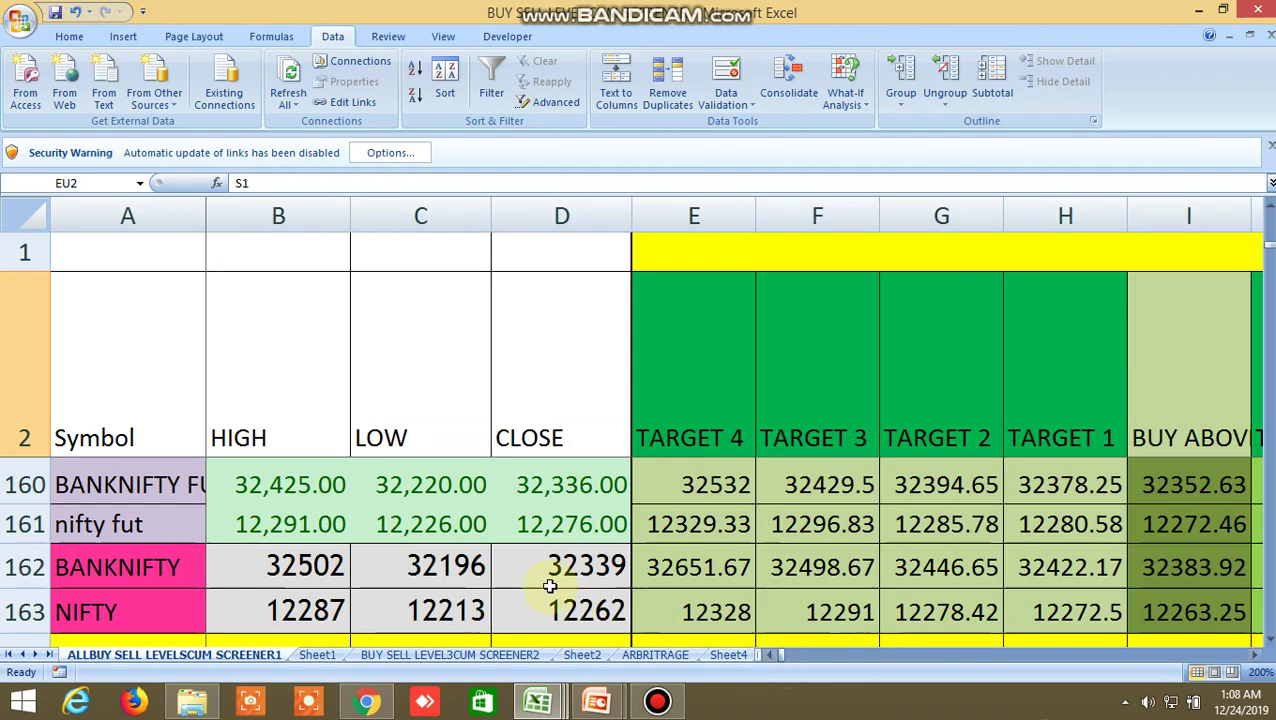
- Review the COMMODITY rows from CRUDEOIL to NATURAL GAS, following their level columns across to the linear regression and trend columns
{"action": "scroll", "coordinate": [550, 586], "scroll_direction": "up", "scroll_amount": 1}
{"action": "scroll", "coordinate": [550, 586], "scroll_direction": "up", "scroll_amount": 3}
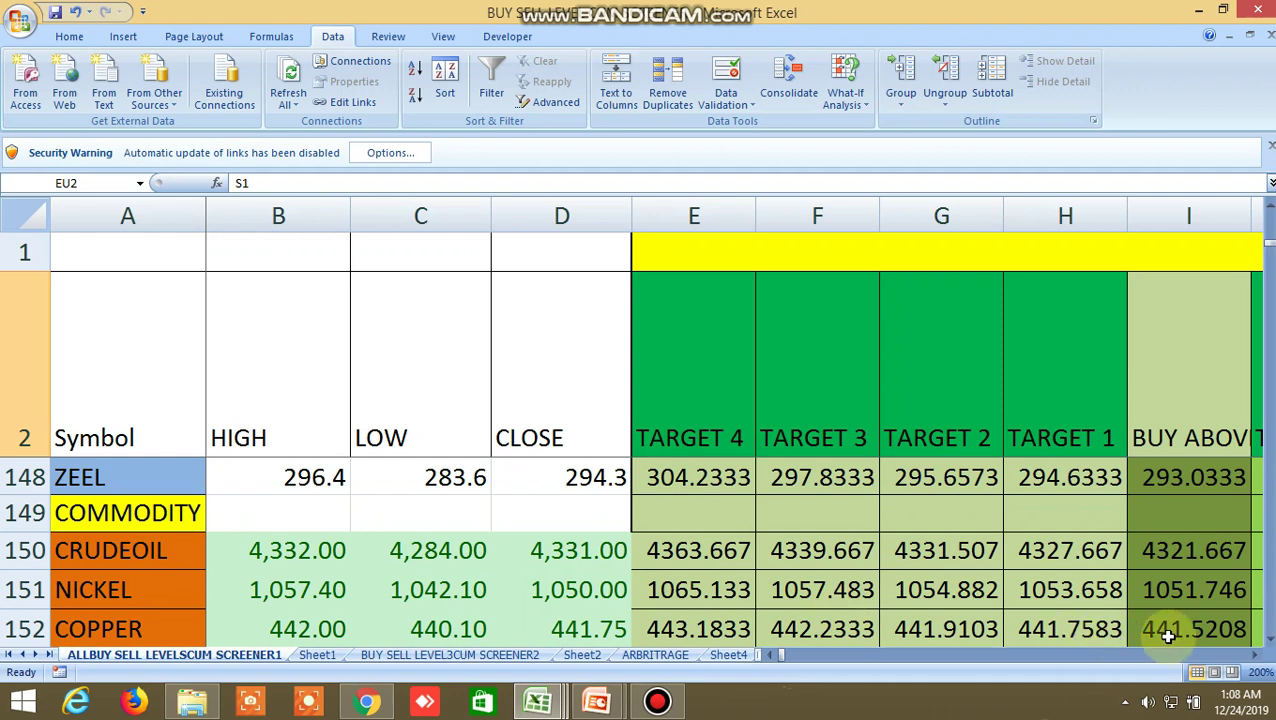
{"action": "left_click", "coordinate": [1268, 645]}
{"action": "left_click", "coordinate": [1268, 645]}
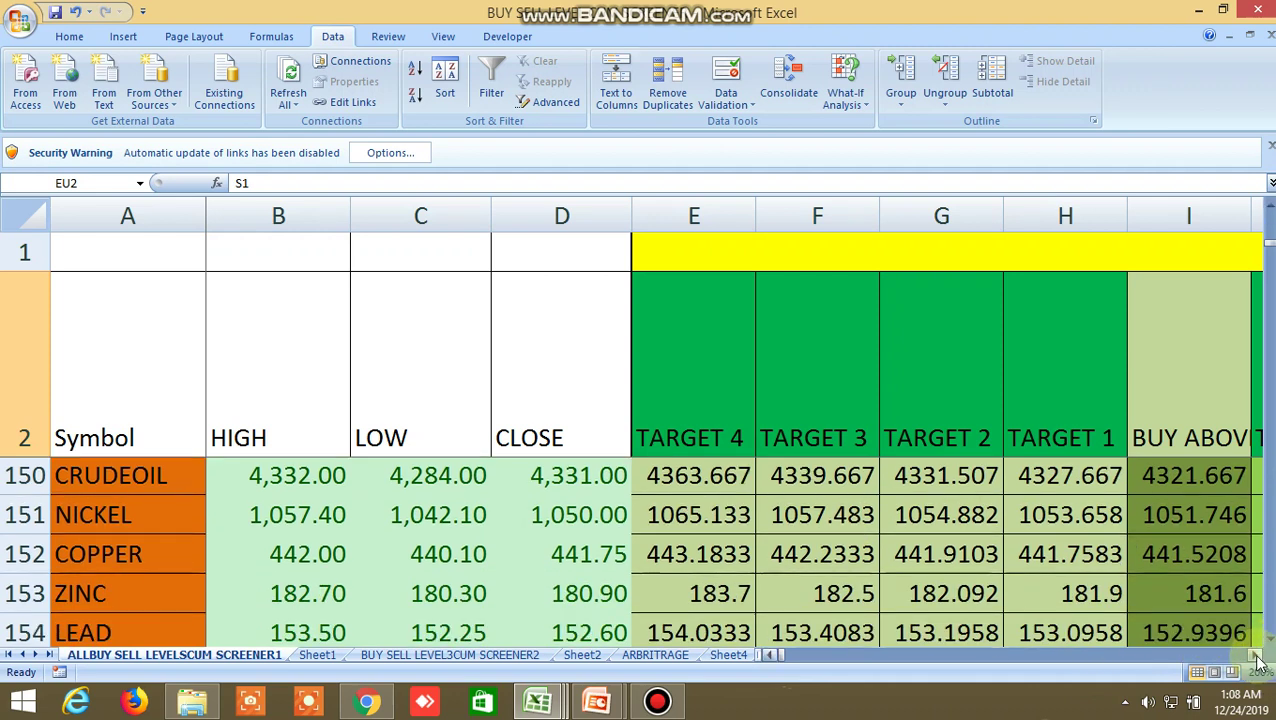
{"action": "left_click_drag", "start_coordinate": [1257, 660], "coordinate": [1257, 660]}
{"action": "left_click_drag", "start_coordinate": [1257, 660], "coordinate": [1257, 660]}
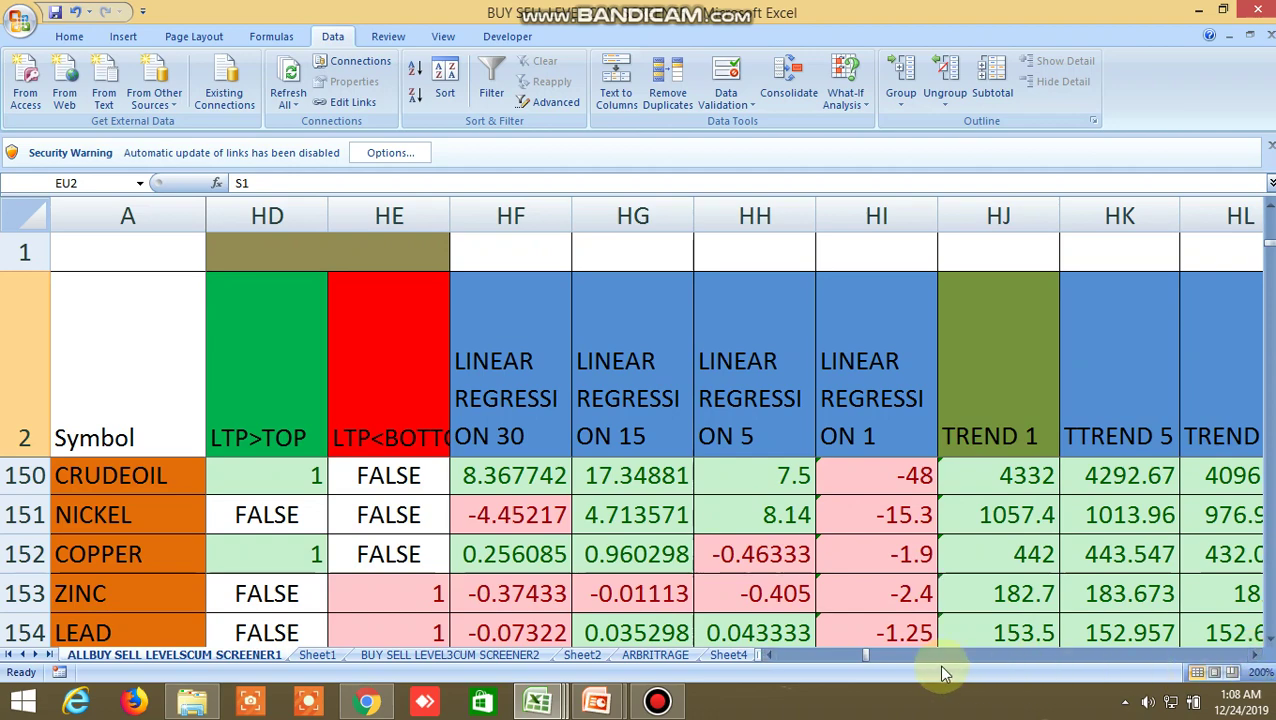
{"action": "left_click_drag", "start_coordinate": [868, 662], "coordinate": [785, 660]}
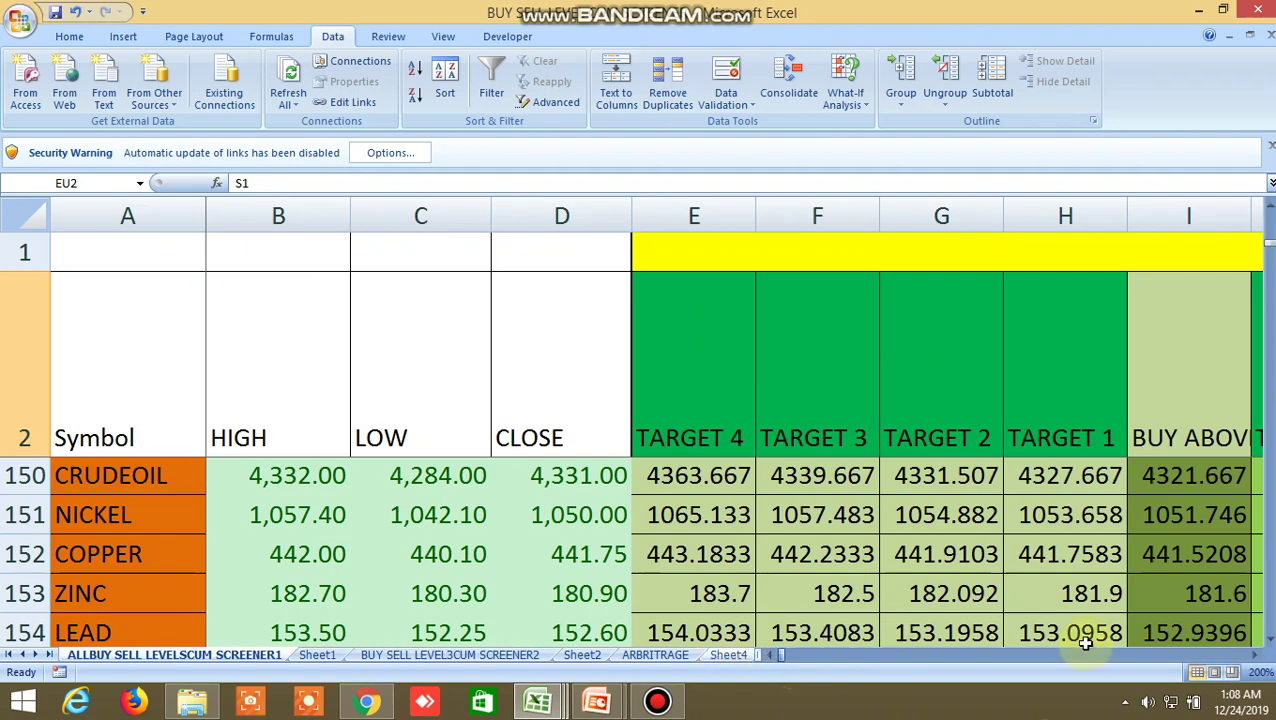
{"action": "left_click_drag", "start_coordinate": [1266, 643], "coordinate": [1259, 659]}
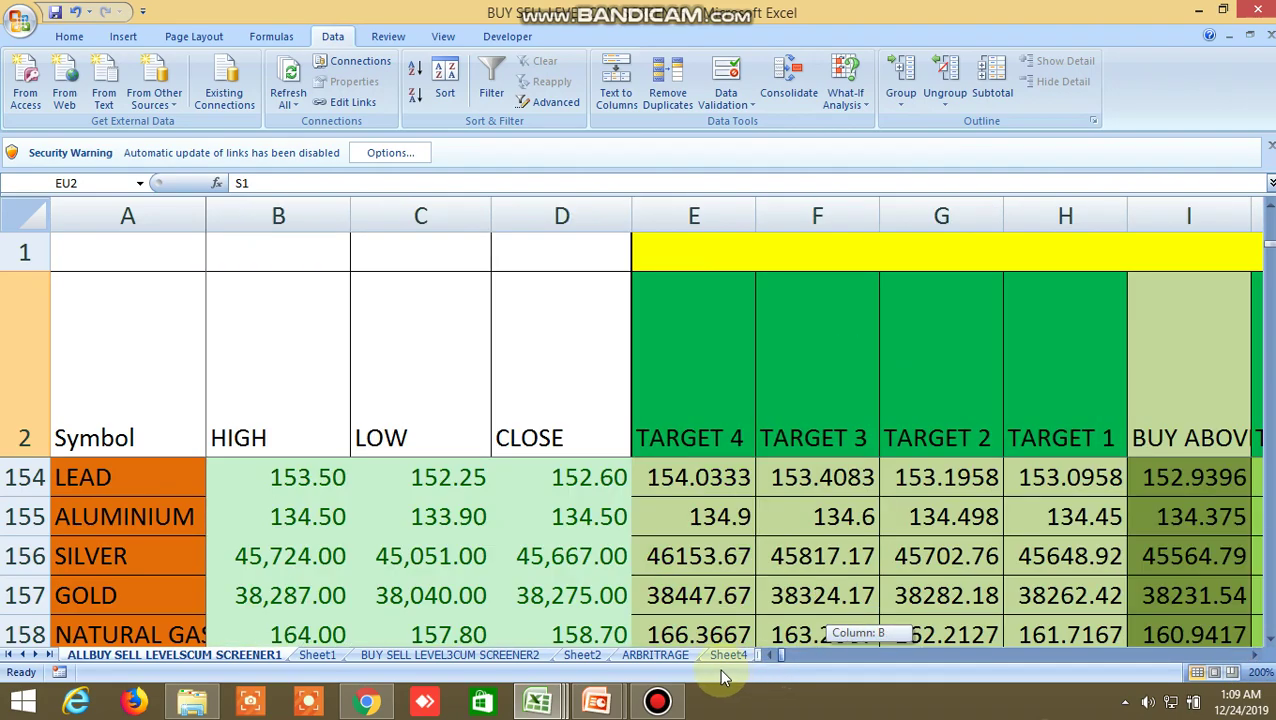
- Go down to the stock rows from CESC to COLPAL and review their columns as far as the LTP VS PC CHANNEL section
{"action": "scroll", "coordinate": [567, 579], "scroll_direction": "down", "scroll_amount": 12}
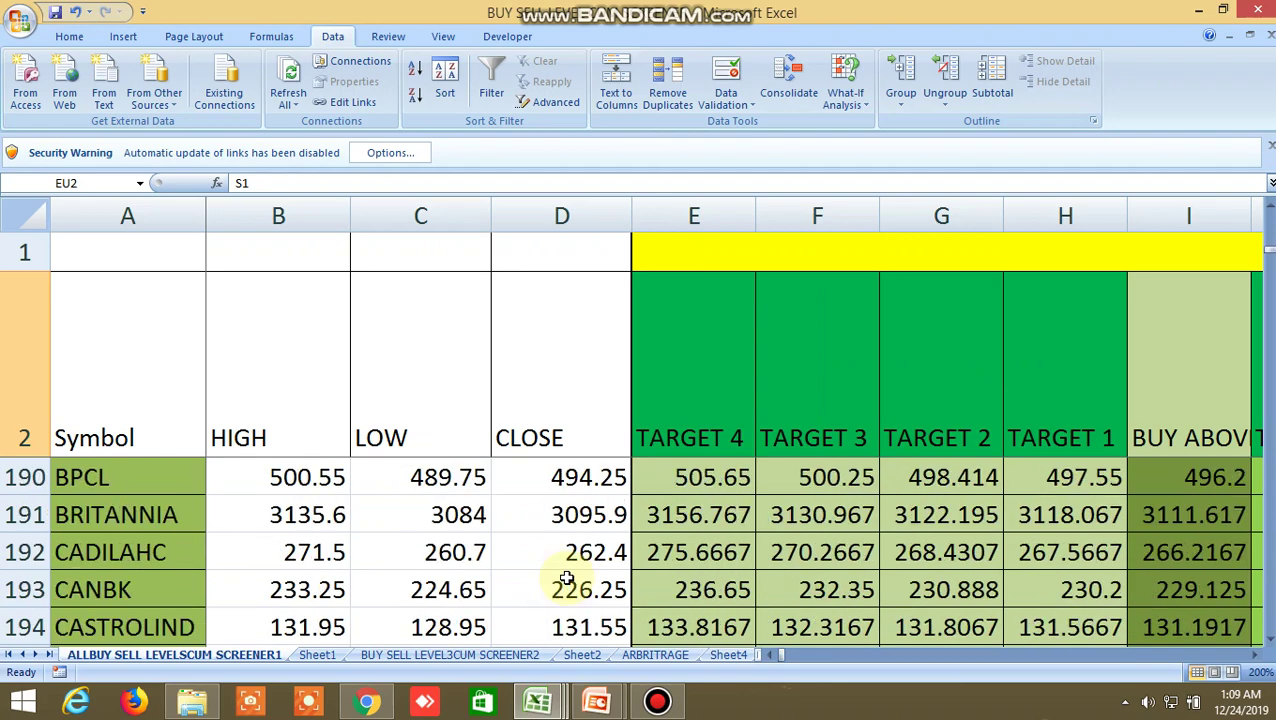
{"action": "scroll", "coordinate": [570, 578], "scroll_direction": "down", "scroll_amount": 2}
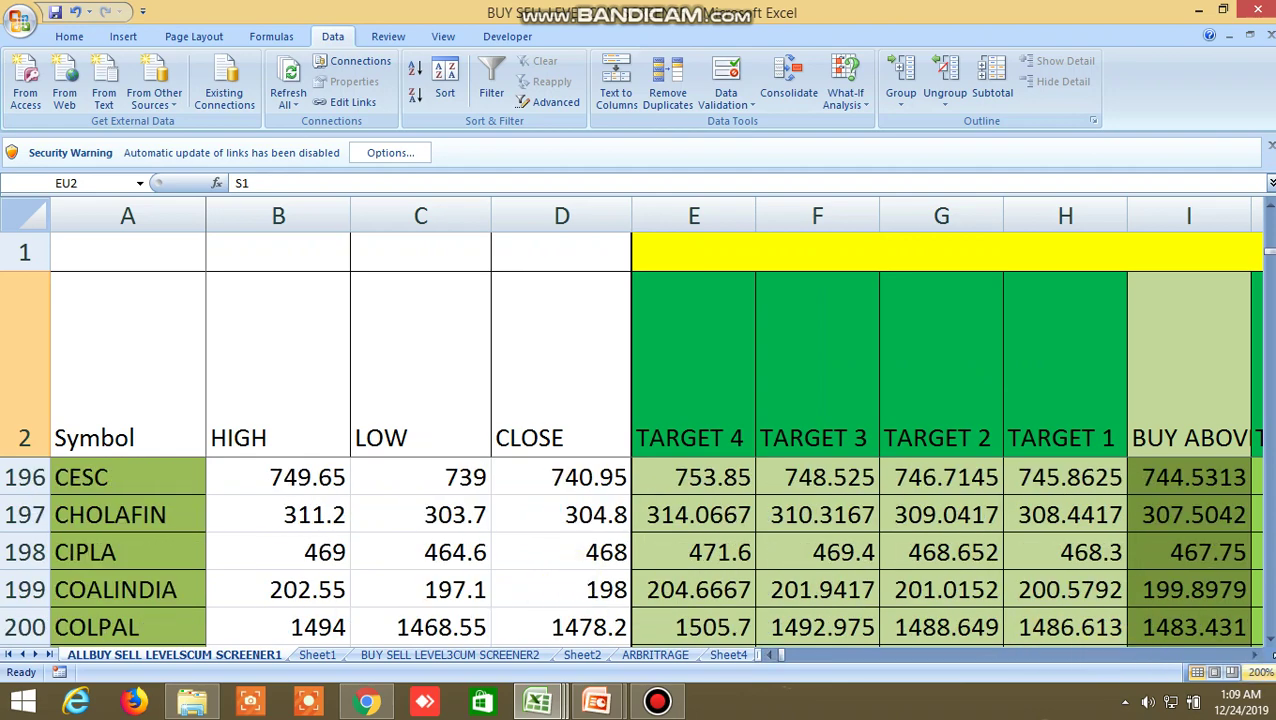
{"action": "left_click_drag", "start_coordinate": [1257, 657], "coordinate": [1257, 657]}
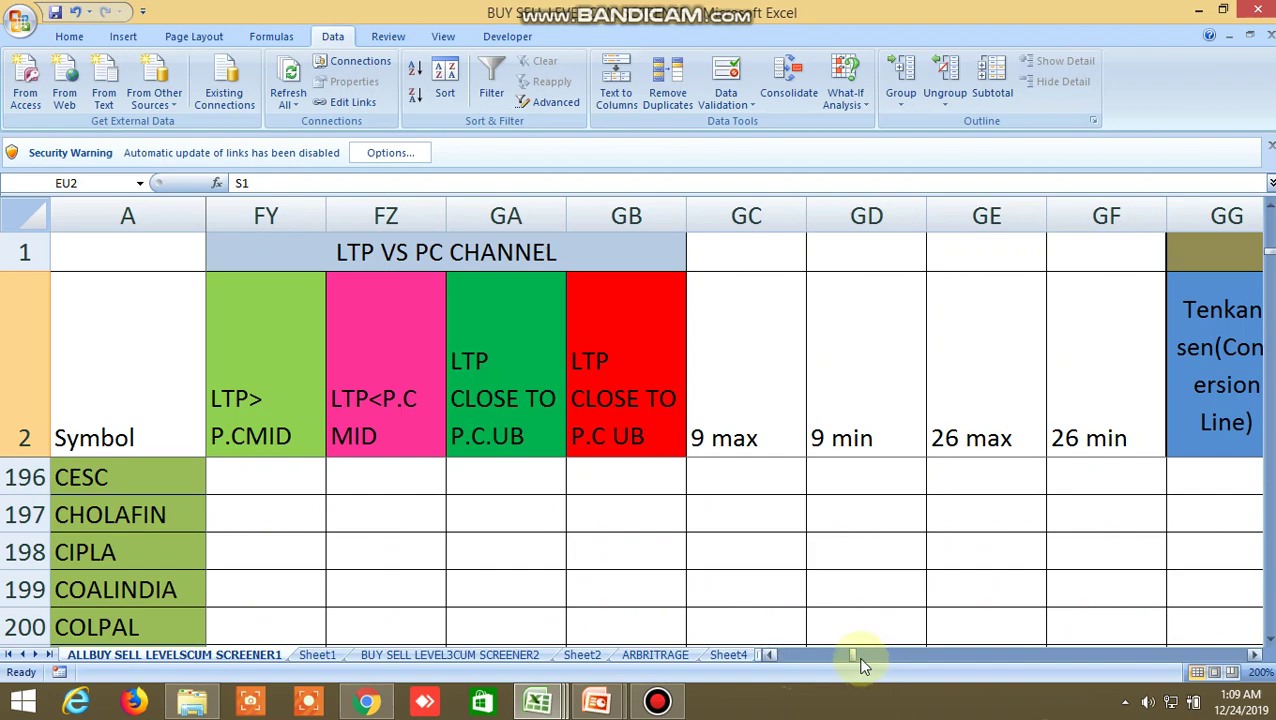
{"action": "left_click_drag", "start_coordinate": [848, 660], "coordinate": [757, 668]}
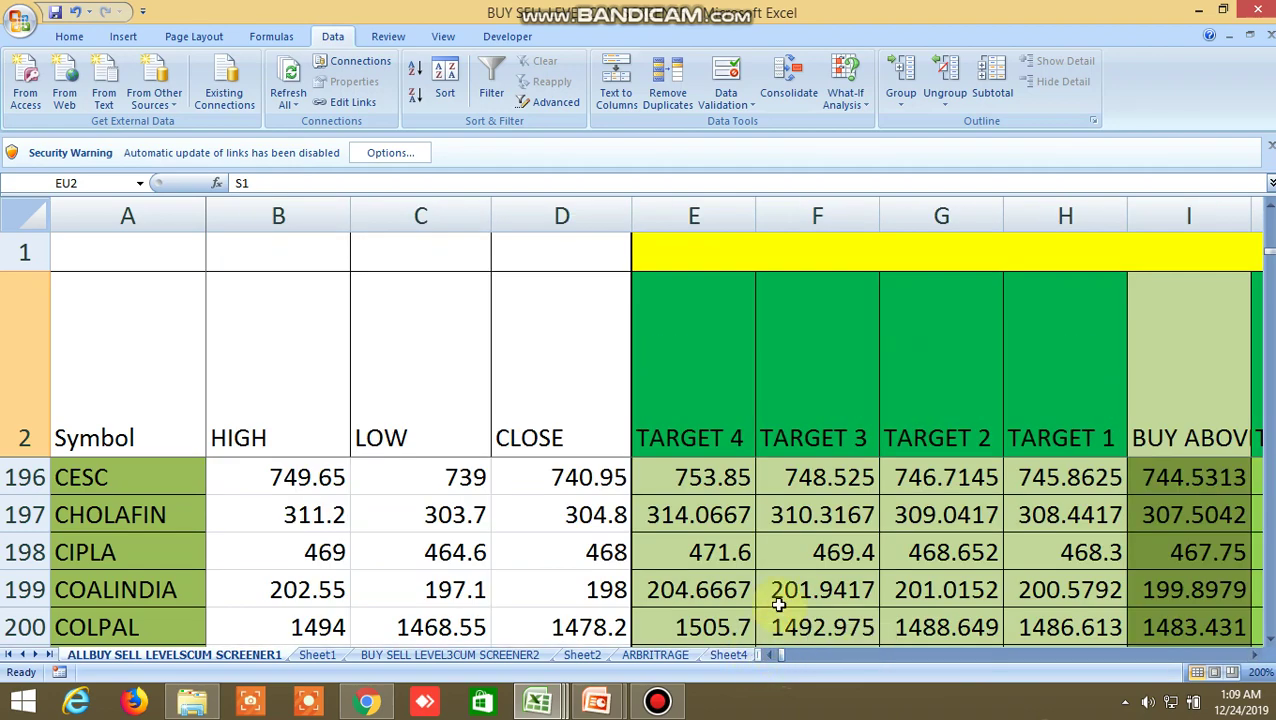
- Review the stock rows from HAVELLS onward across to the ICHIMOKU CLOUD columns and return to the HIGH, LOW and CLOSE columns
{"action": "scroll", "coordinate": [777, 603], "scroll_direction": "down", "scroll_amount": 5}
{"action": "scroll", "coordinate": [1022, 600], "scroll_direction": "down", "scroll_amount": 2}
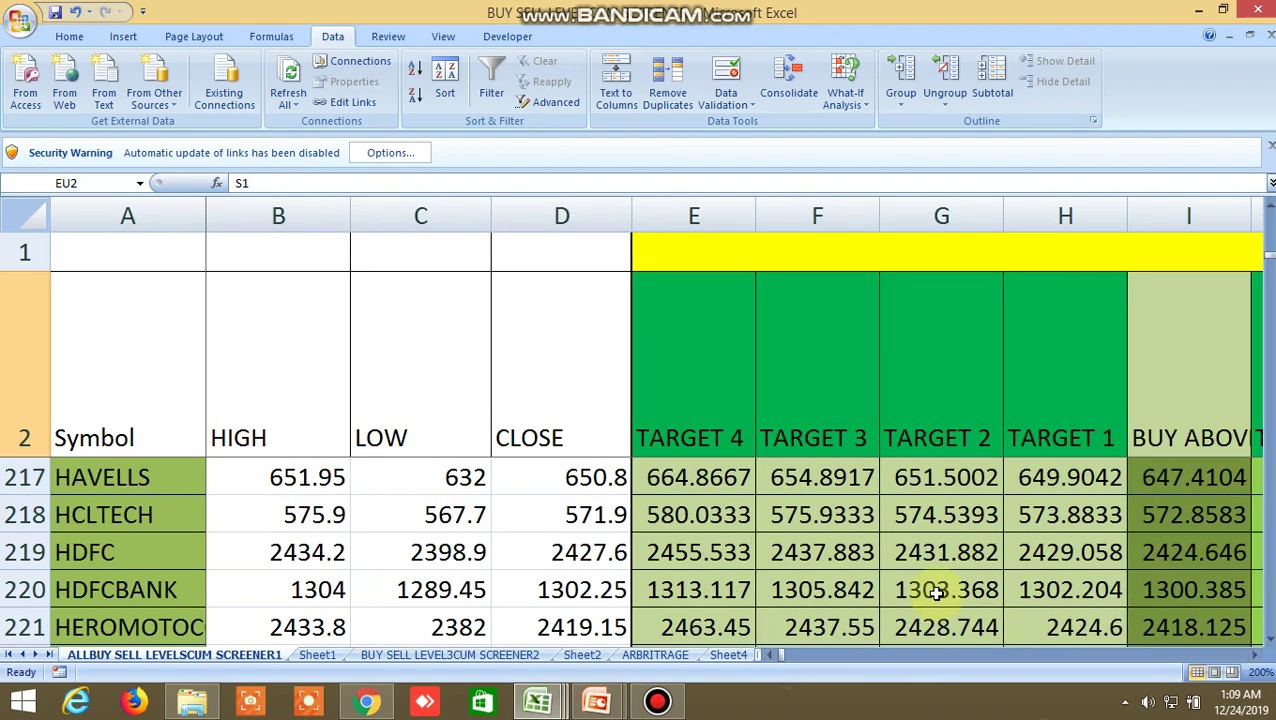
{"action": "left_click_drag", "start_coordinate": [1257, 664], "coordinate": [1257, 664]}
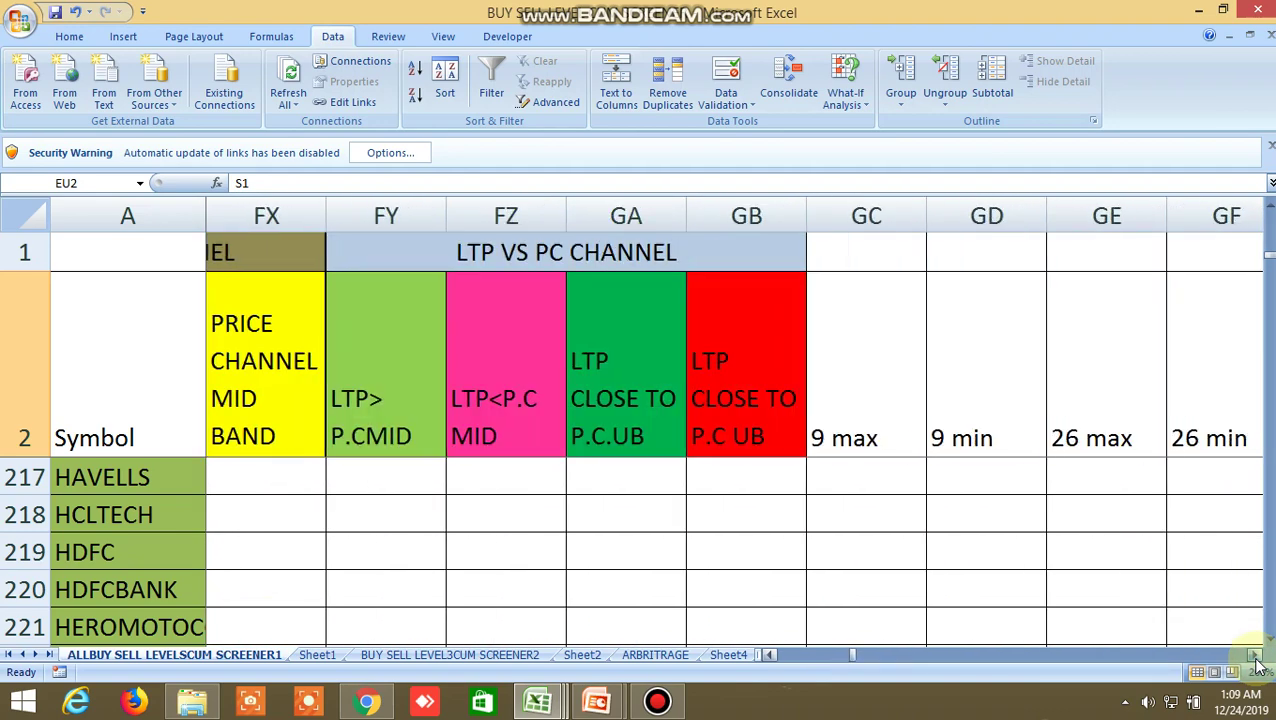
{"action": "left_click", "coordinate": [857, 663]}
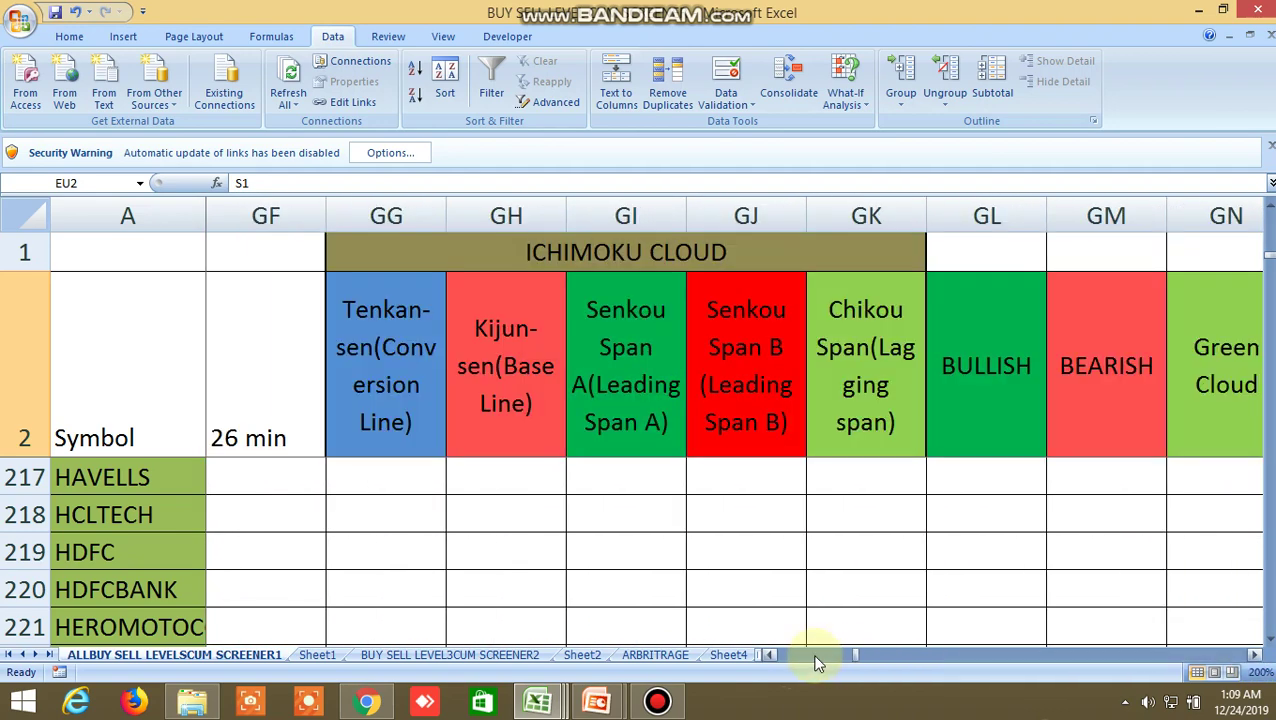
{"action": "left_click_drag", "start_coordinate": [857, 663], "coordinate": [770, 665]}
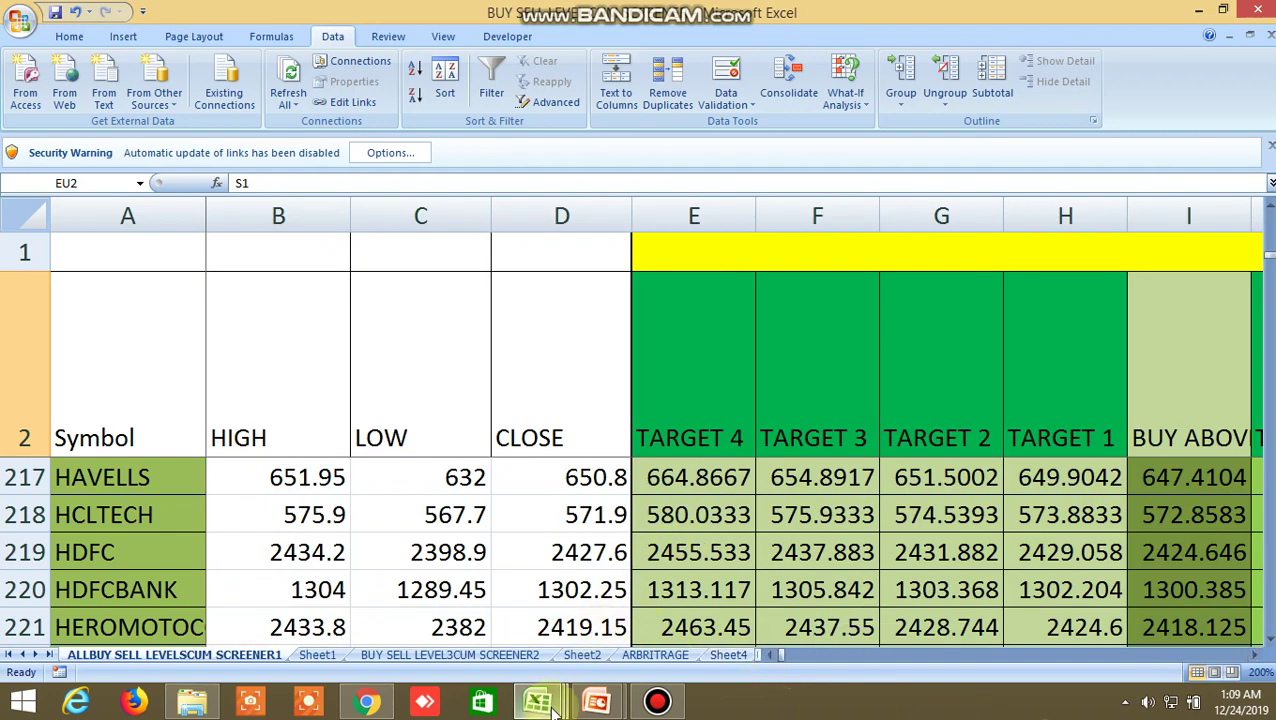
- View the second BUY SELL LEVEL CUM SCREENER workbook and switch to the BUY SELL LEVEL 4 workbook
{"action": "mouse_move", "coordinate": [545, 705]}
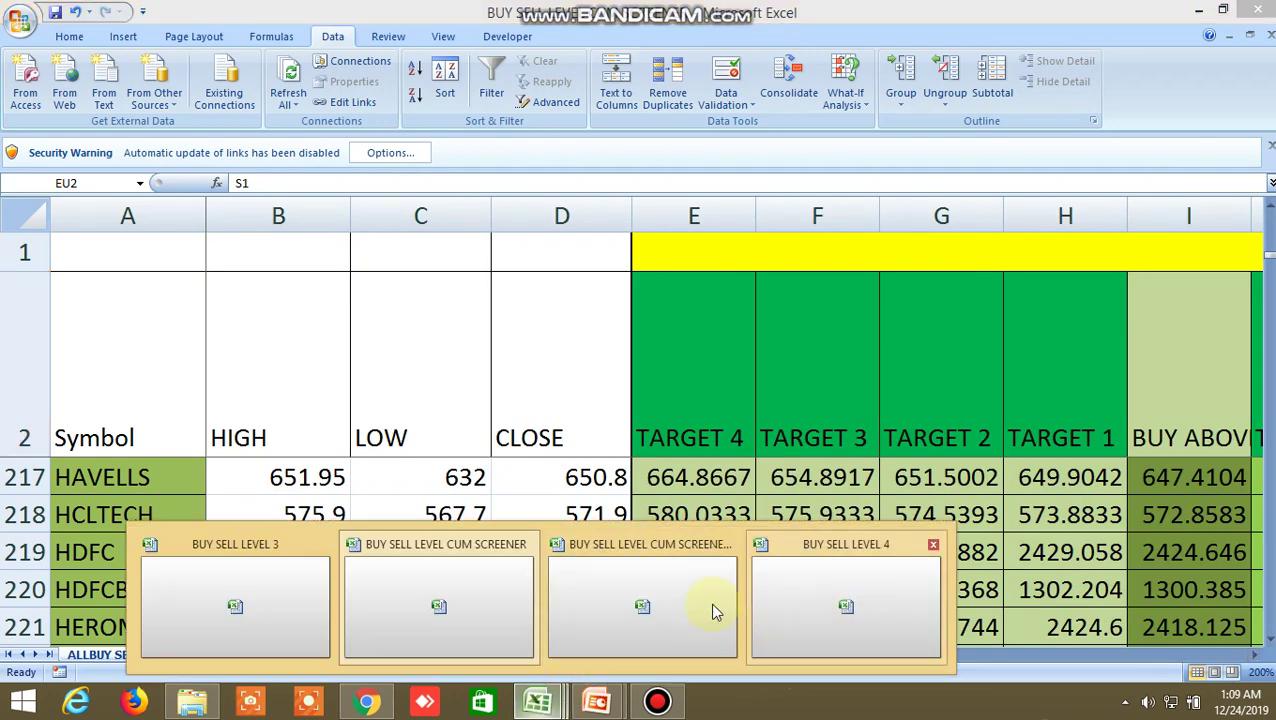
{"action": "left_click", "coordinate": [641, 590]}
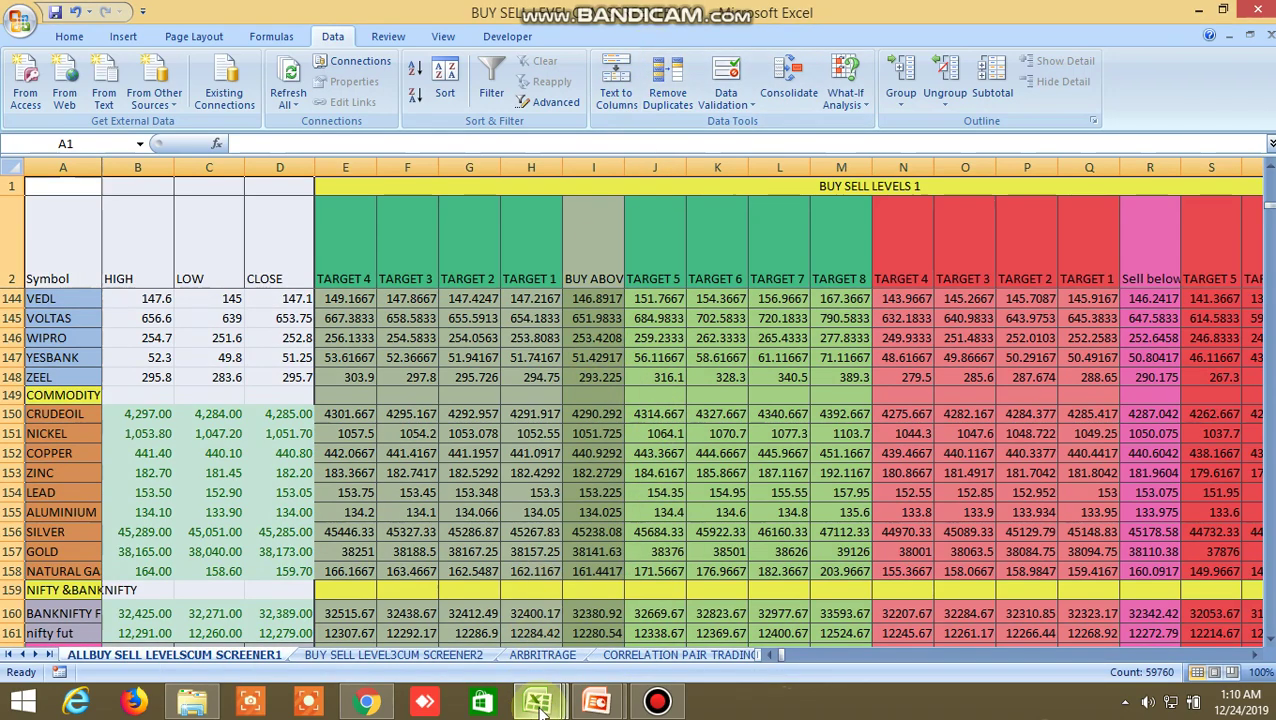
{"action": "mouse_move", "coordinate": [540, 706]}
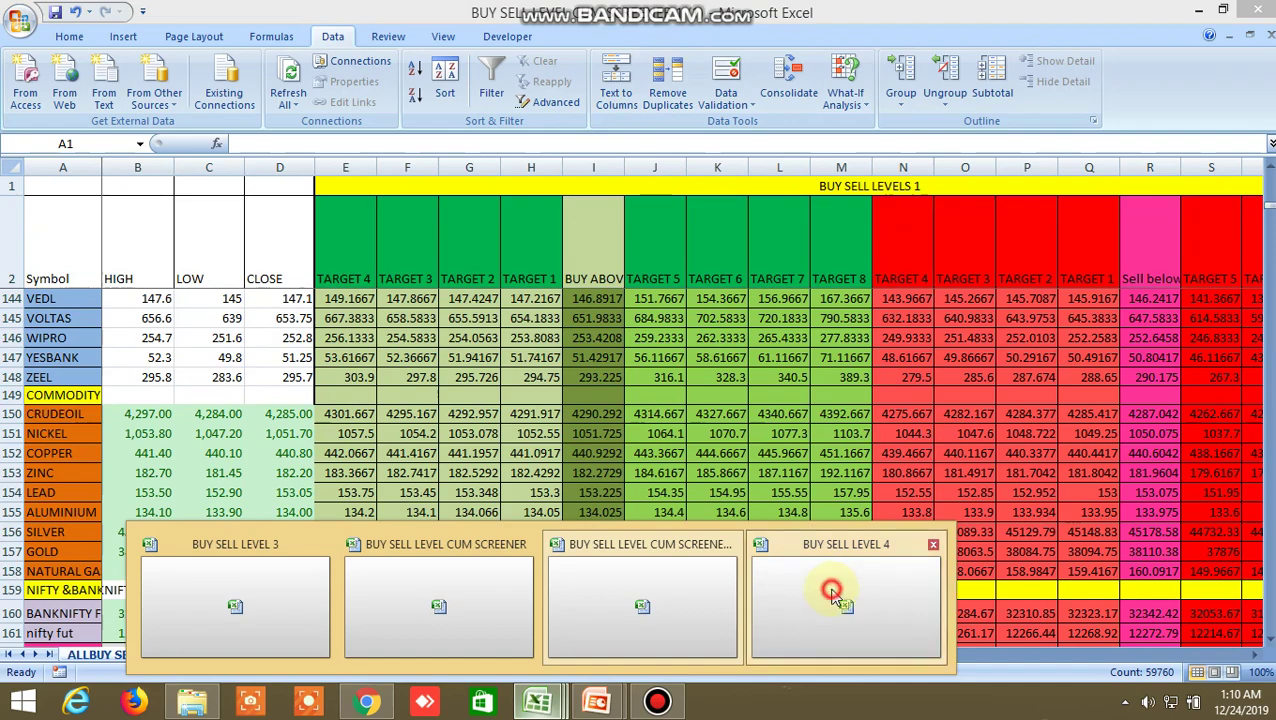
{"action": "left_click", "coordinate": [831, 592]}
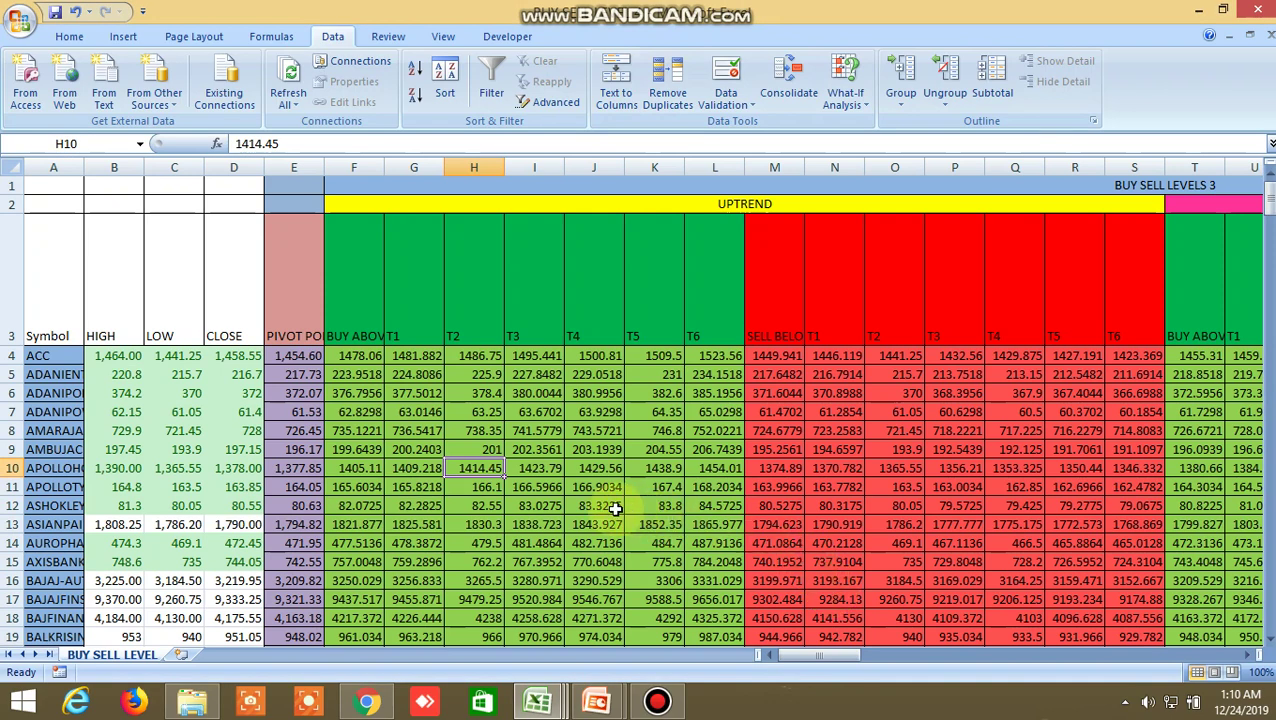
- Look at the ADANIPORTS chart in Chrome and return to the second BUY SELL LEVEL CUM SCREENER workbook in Excel
{"action": "left_click", "coordinate": [367, 702]}
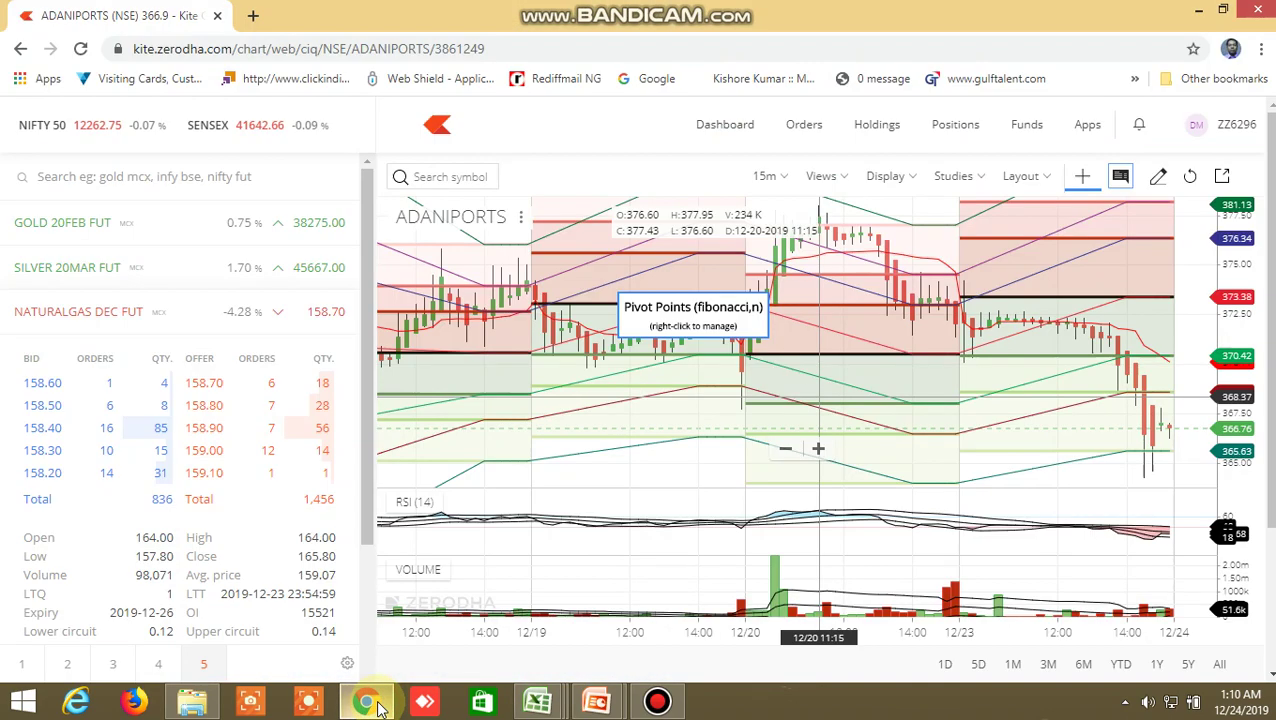
{"action": "left_click", "coordinate": [532, 701]}
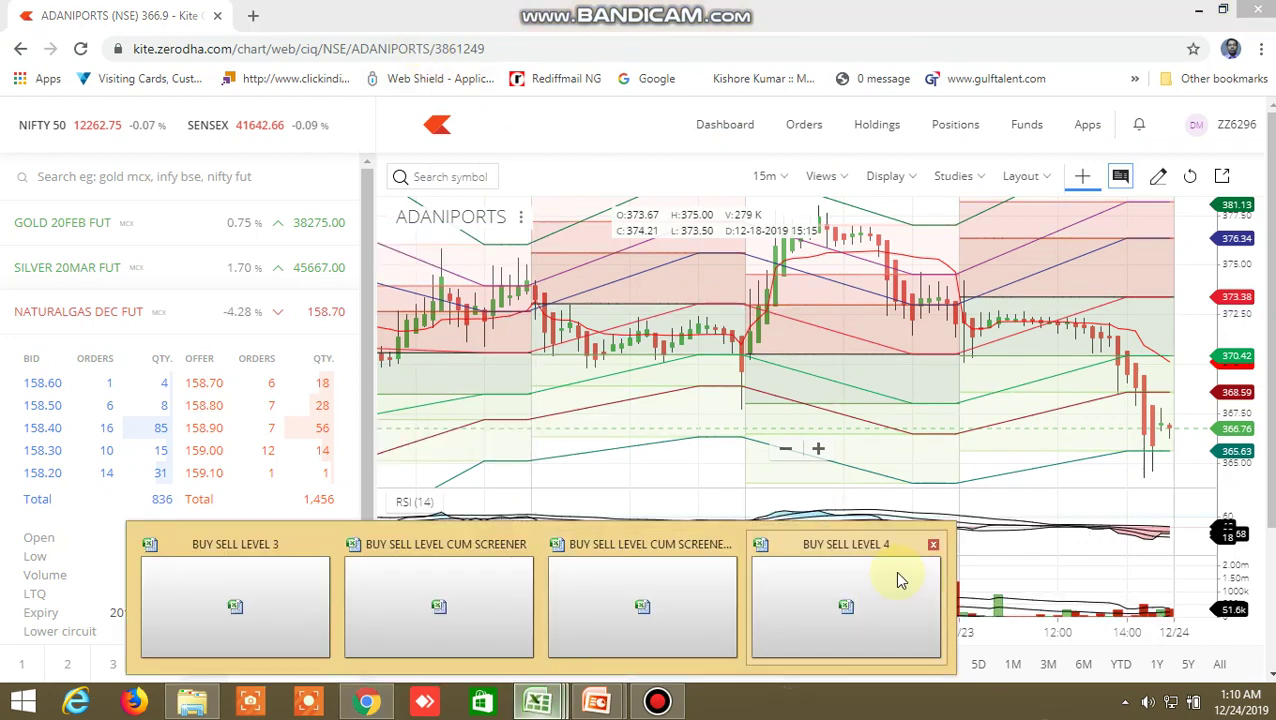
{"action": "left_click", "coordinate": [670, 605]}
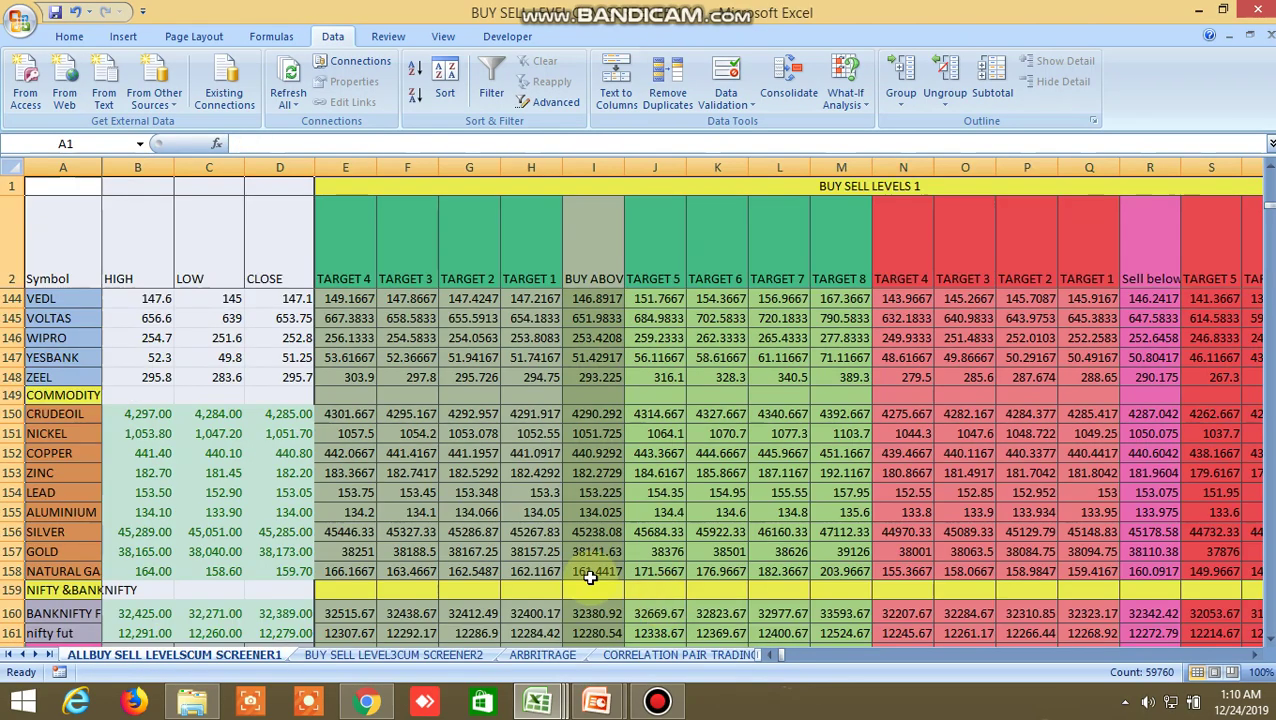
- Examine the CRUDEOIL row's BUY ABOVE level and its HIGH, LOW and CLOSE values
{"action": "left_click", "coordinate": [588, 414]}
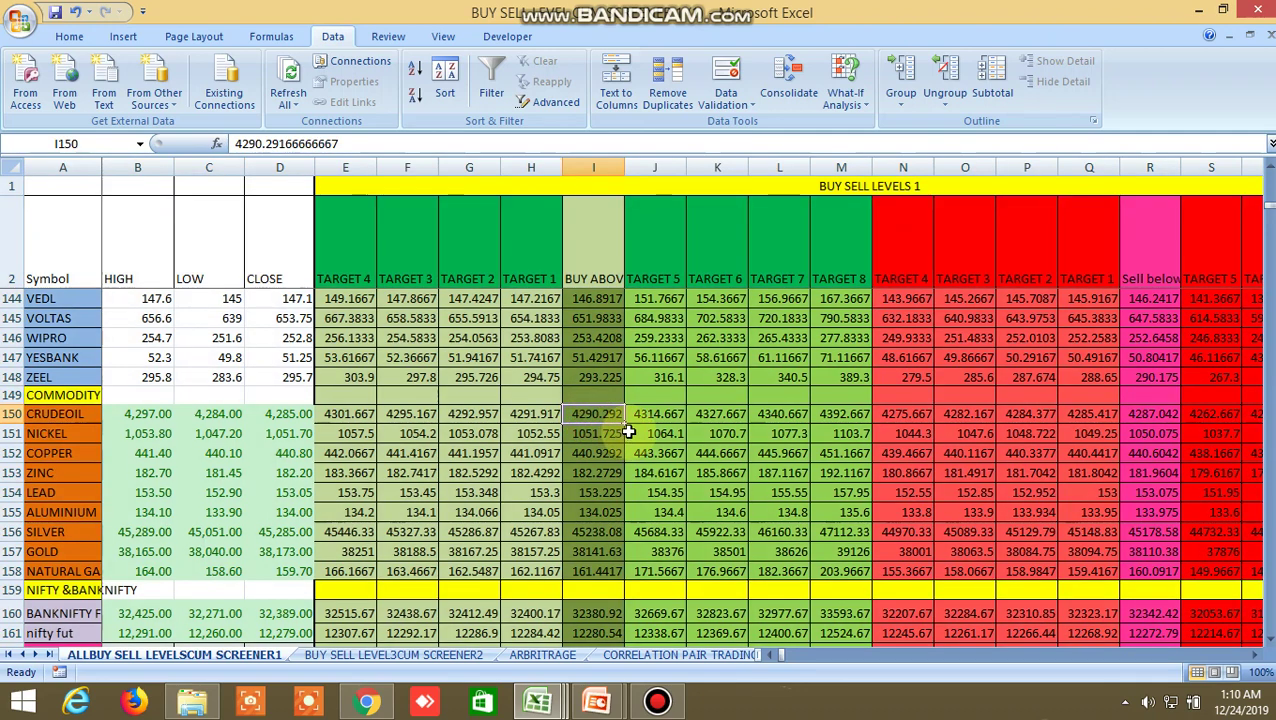
{"action": "left_click", "coordinate": [142, 418]}
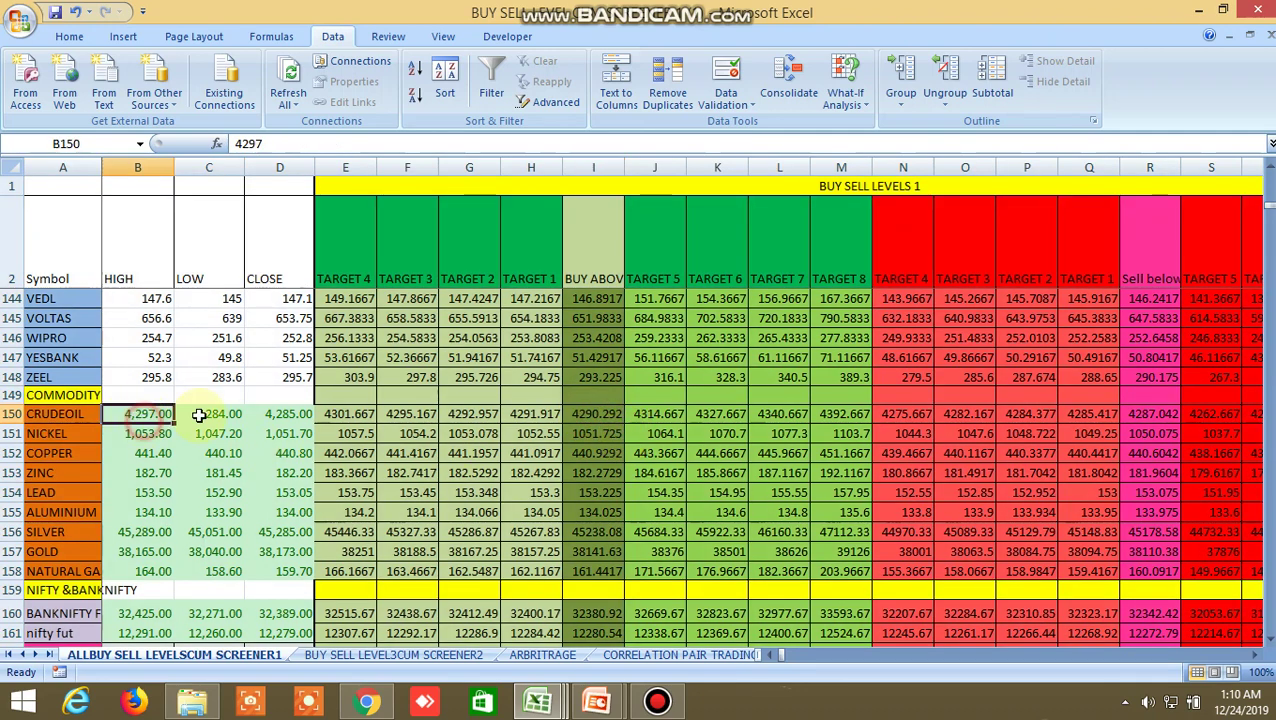
{"action": "left_click", "coordinate": [208, 414]}
{"action": "left_click", "coordinate": [279, 414]}
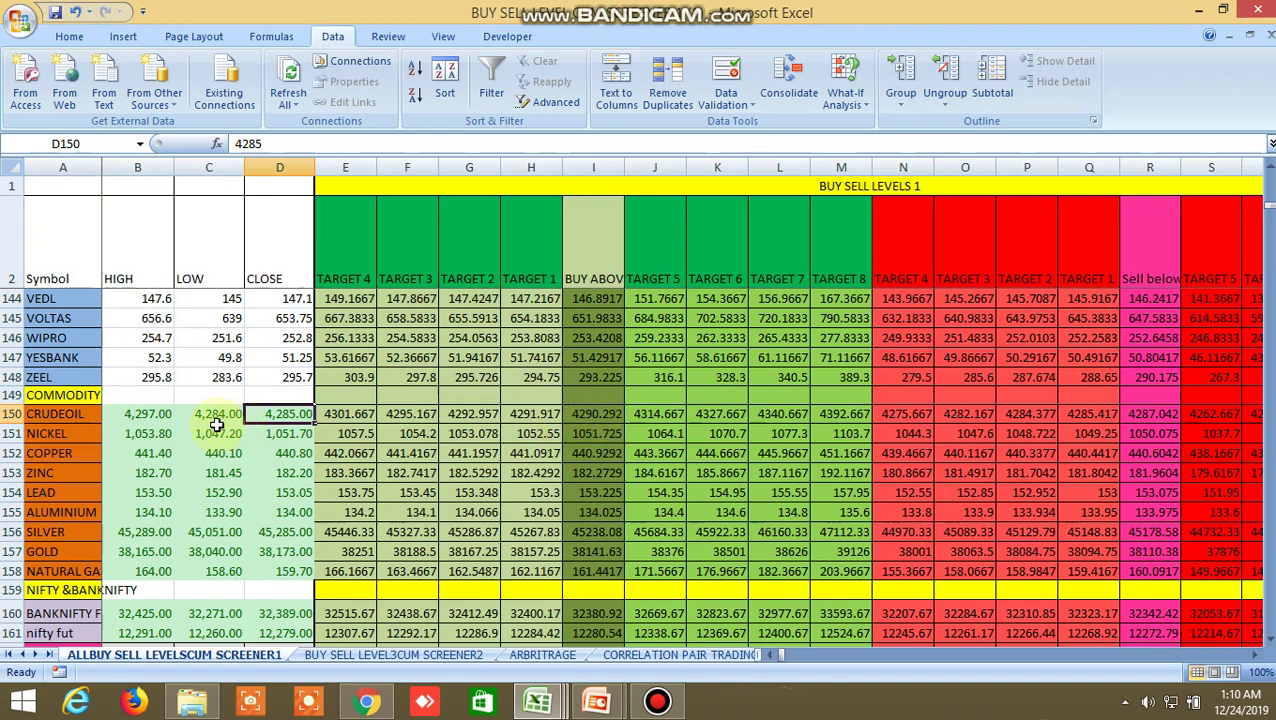
{"action": "left_click", "coordinate": [133, 414]}
{"action": "left_click", "coordinate": [201, 413]}
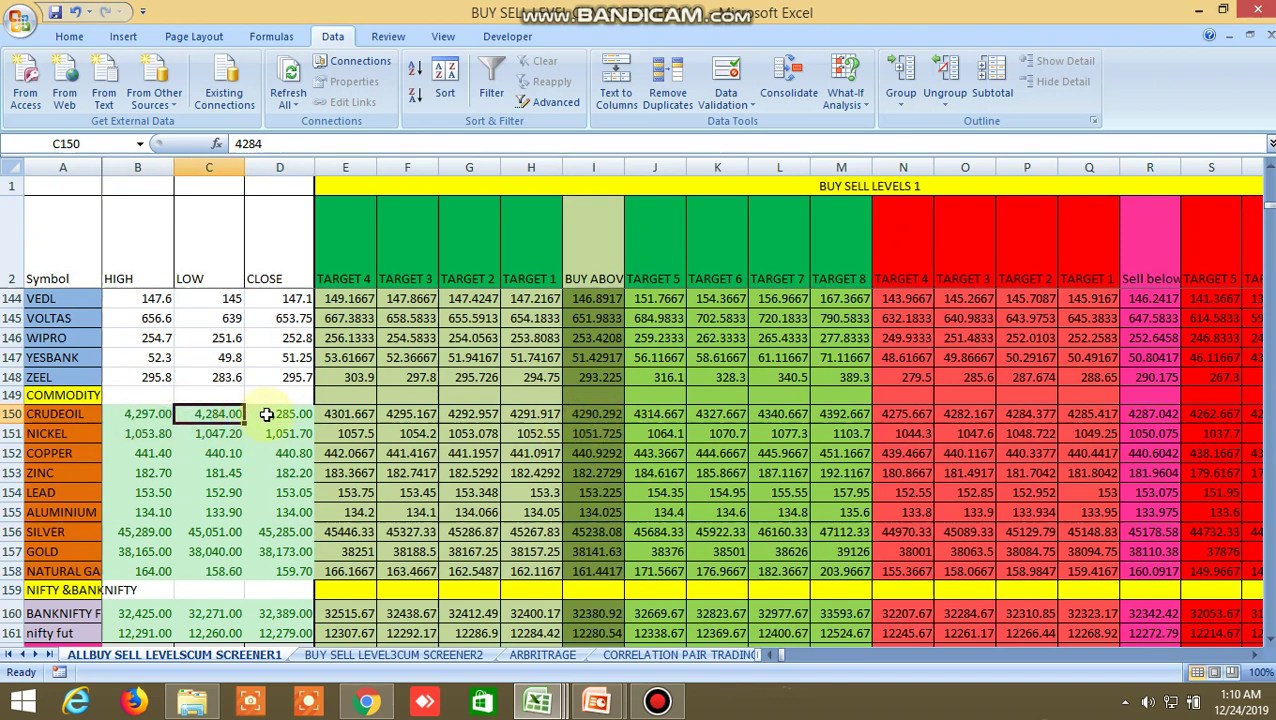
- Review the CRUDEOIL row's HIGH, LOW and CLOSE values against its BUY ABOVE and Sell below levels
{"action": "left_click", "coordinate": [258, 415]}
{"action": "left_click", "coordinate": [165, 418]}
{"action": "left_click", "coordinate": [225, 414]}
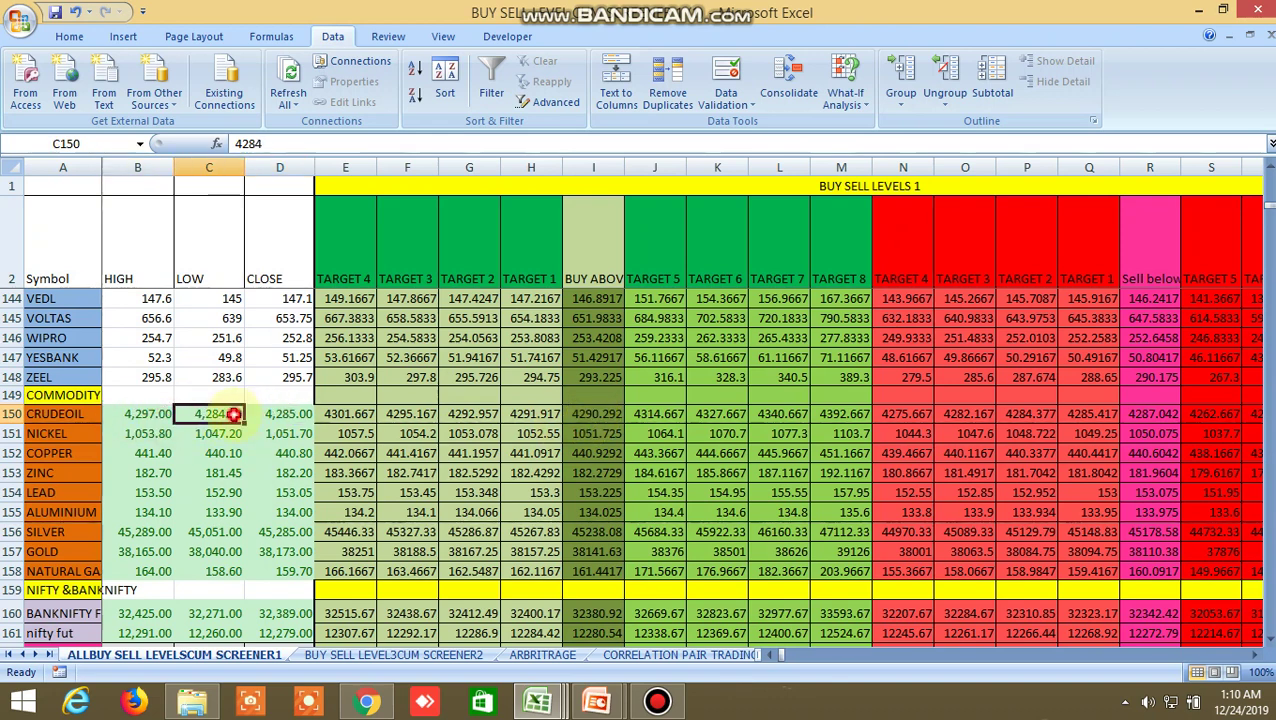
{"action": "left_click", "coordinate": [283, 413]}
{"action": "left_click", "coordinate": [593, 414]}
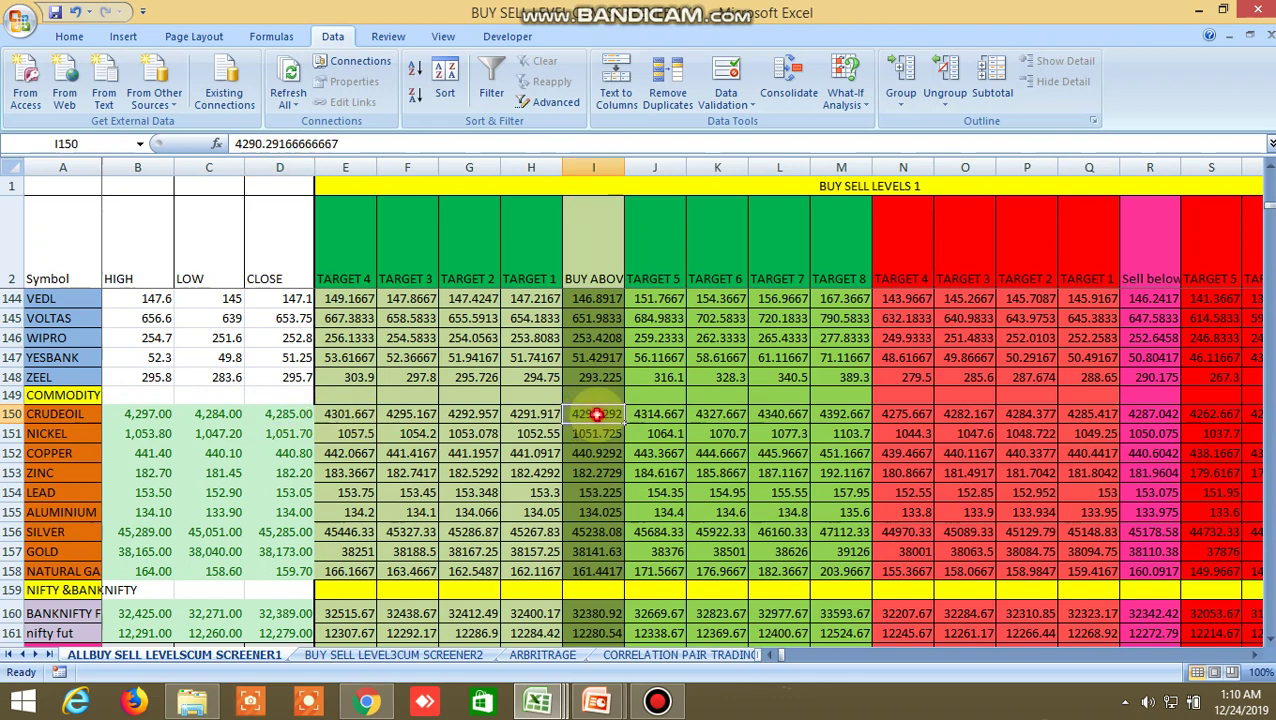
{"action": "left_click", "coordinate": [1151, 414]}
{"action": "left_click", "coordinate": [590, 415]}
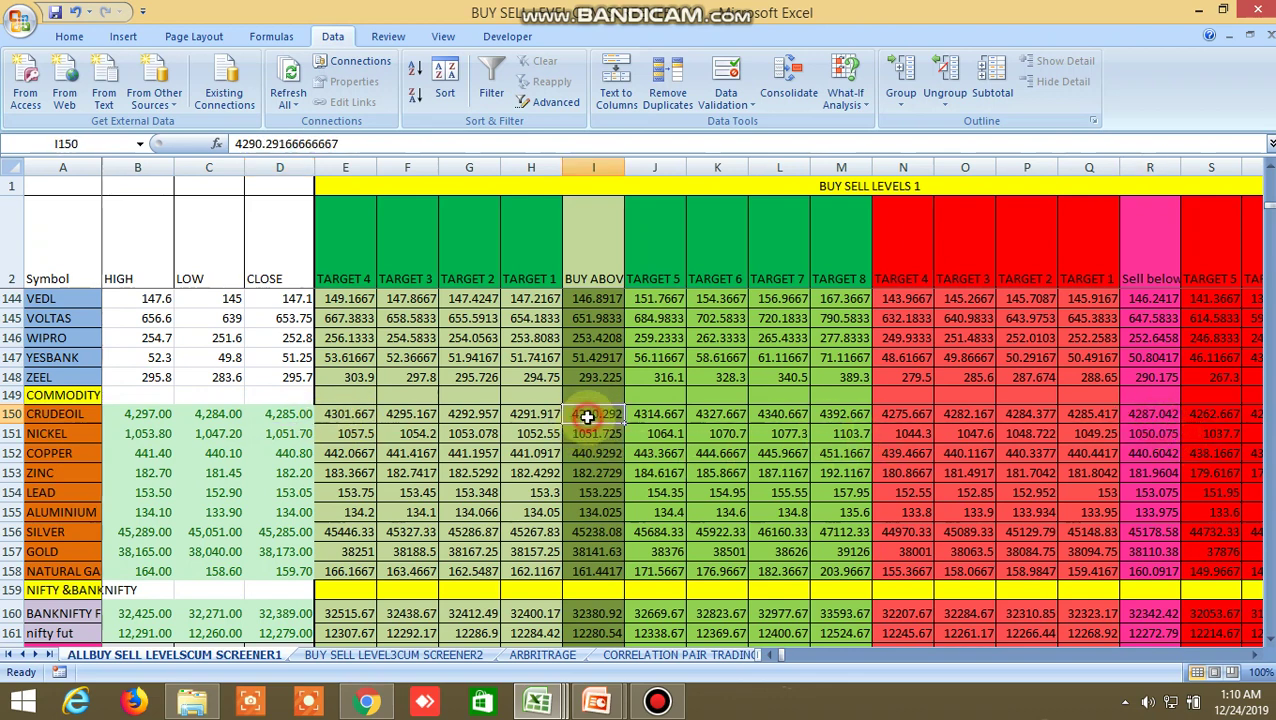
- Switch to Chrome and open the CRUDEOIL 20JAN FUT chart from the Kite watchlist
{"action": "left_click", "coordinate": [368, 703]}
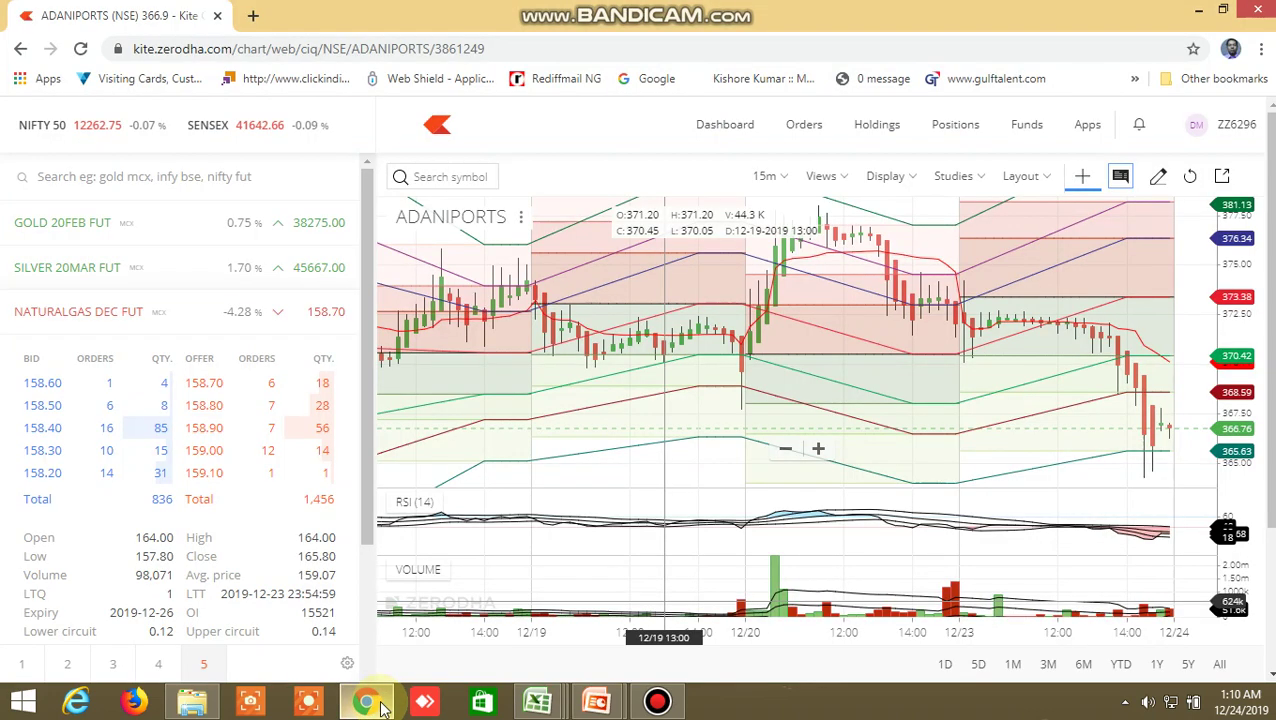
{"action": "left_click", "coordinate": [539, 705]}
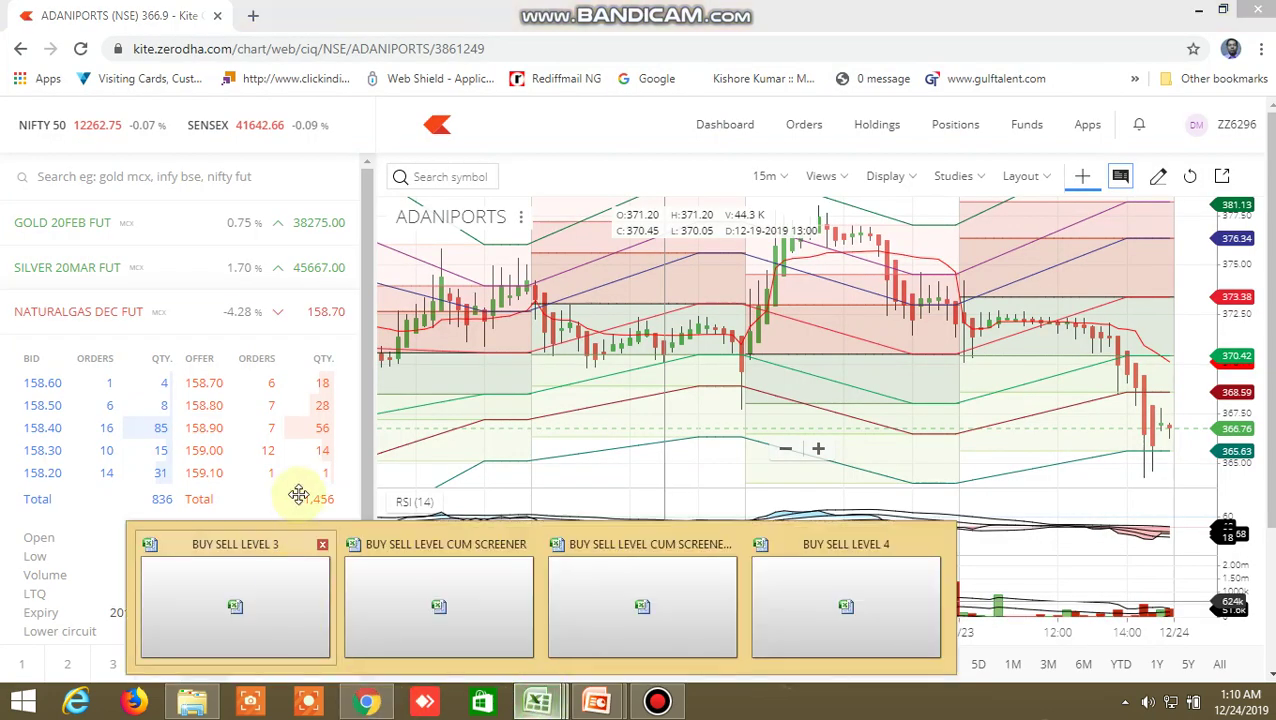
{"action": "left_click_drag", "start_coordinate": [364, 404], "coordinate": [357, 617]}
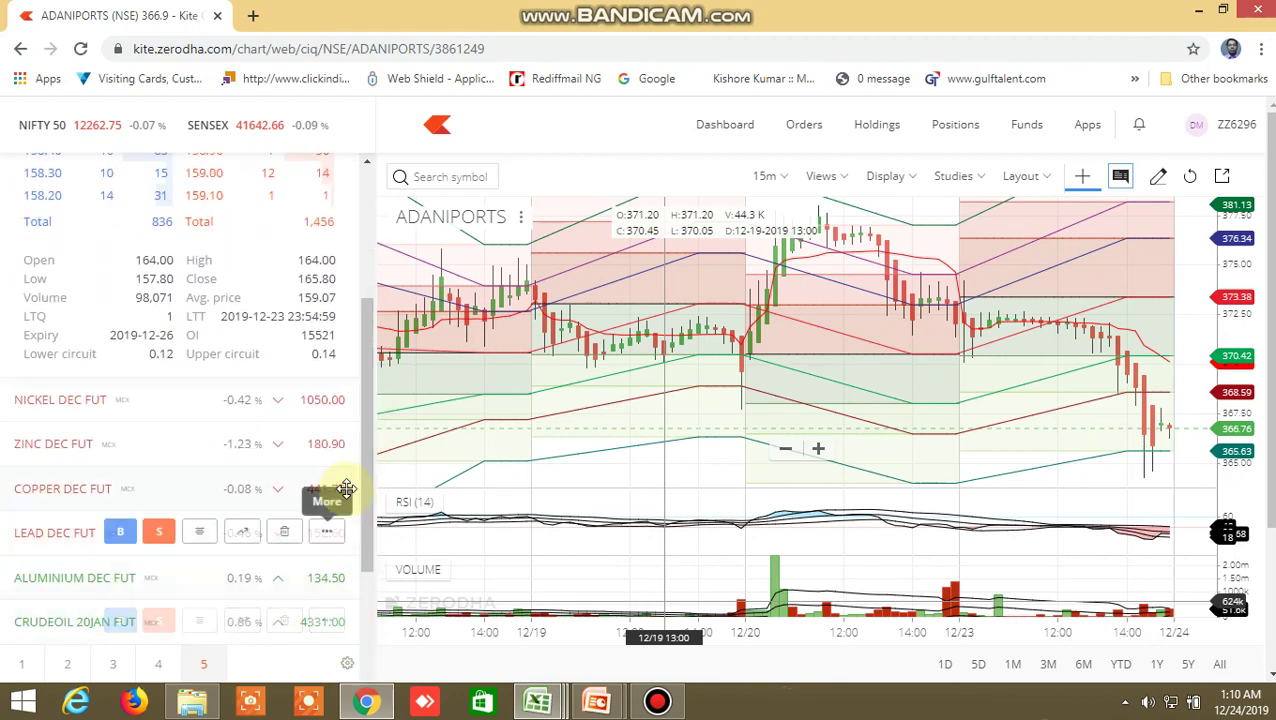
{"action": "left_click_drag", "start_coordinate": [363, 488], "coordinate": [347, 661]}
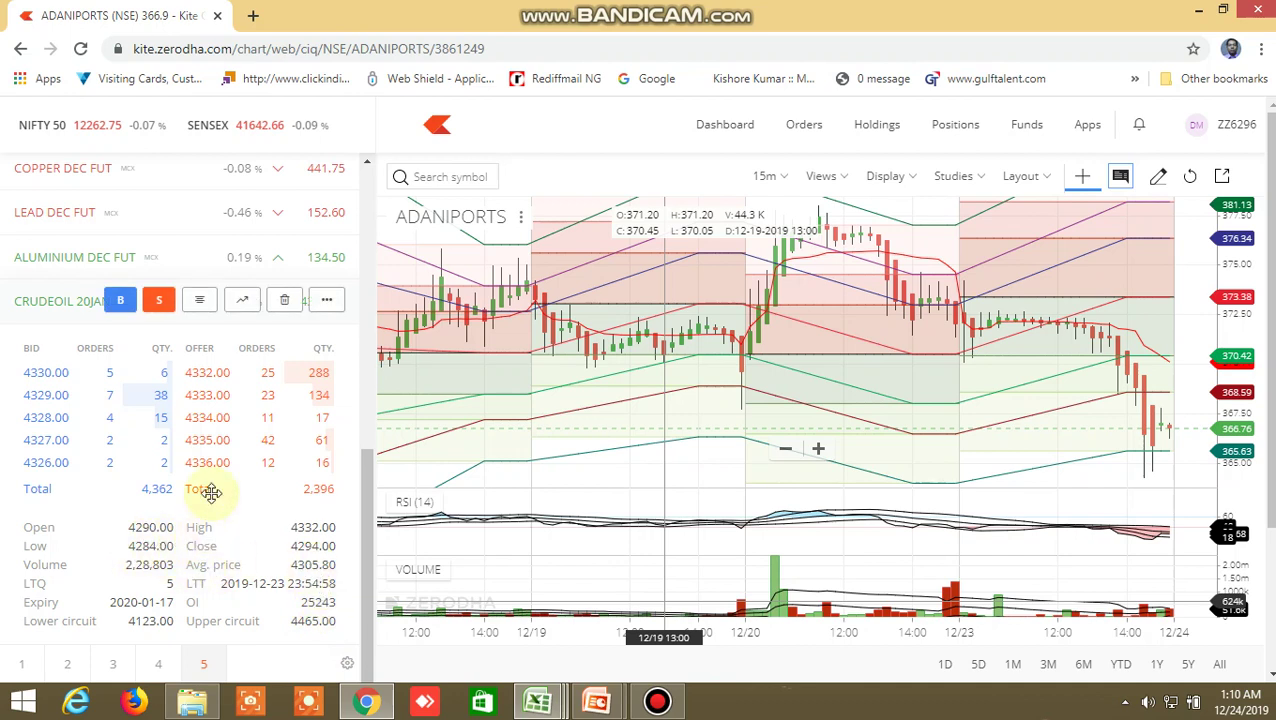
{"action": "left_click", "coordinate": [241, 303]}
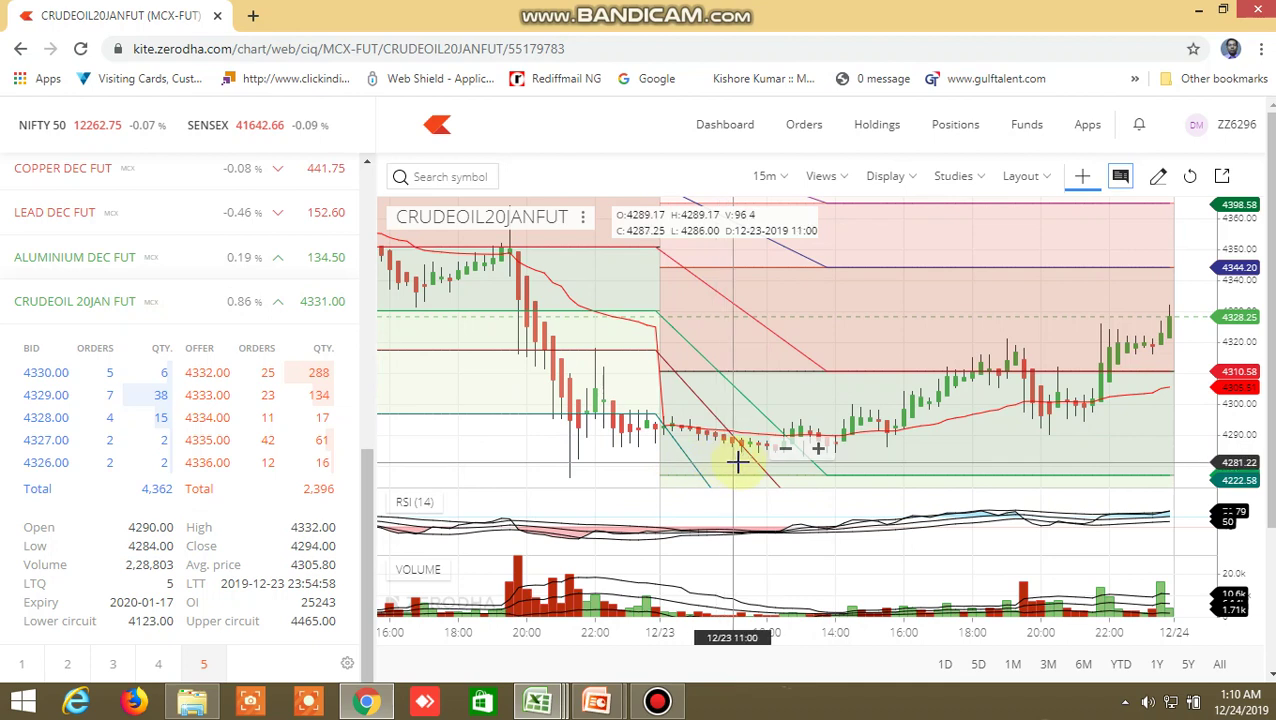
- Compare the CRUDEOIL levels in the second BUY SELL LEVEL CUM SCREENER workbook in Excel with the CRUDEOIL20JANFUT chart in Chrome
{"action": "mouse_move", "coordinate": [538, 701]}
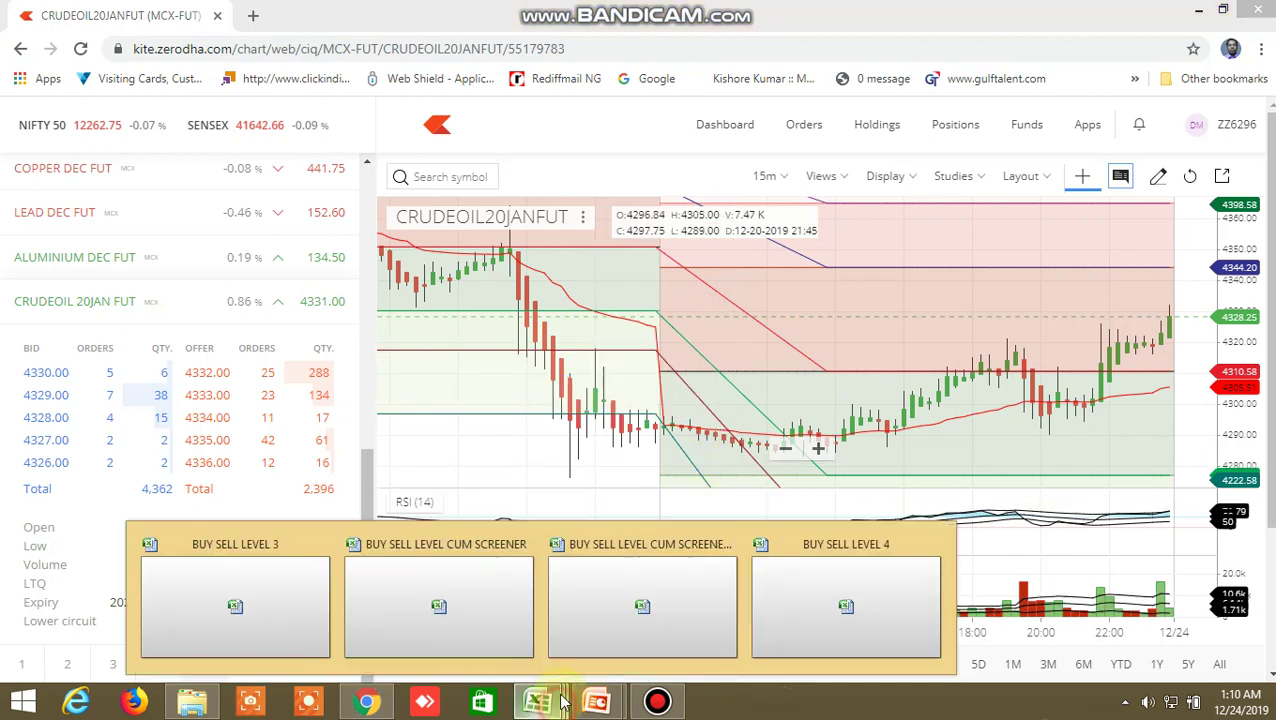
{"action": "left_click", "coordinate": [675, 609]}
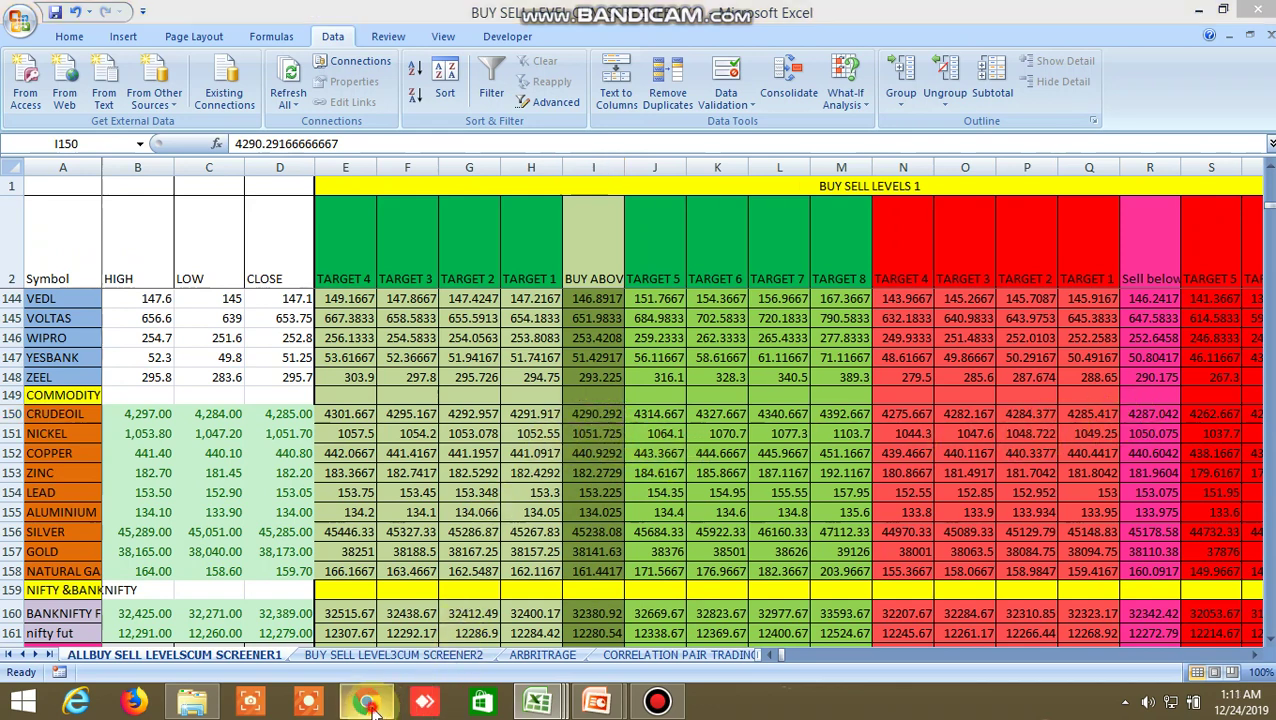
{"action": "left_click", "coordinate": [578, 612]}
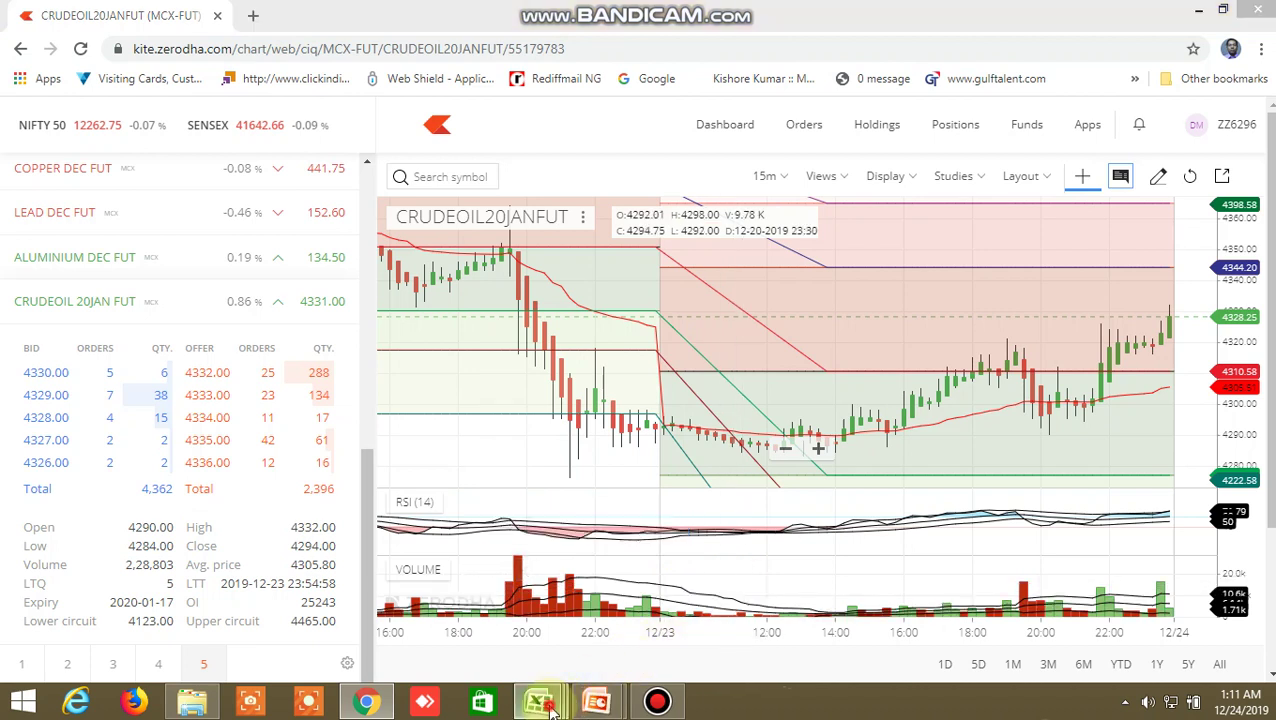
- Return to the second BUY SELL LEVEL CUM SCREENER workbook and examine the CRUDEOIL row's Sell below and sell-side TARGET 2 levels
{"action": "mouse_move", "coordinate": [538, 700]}
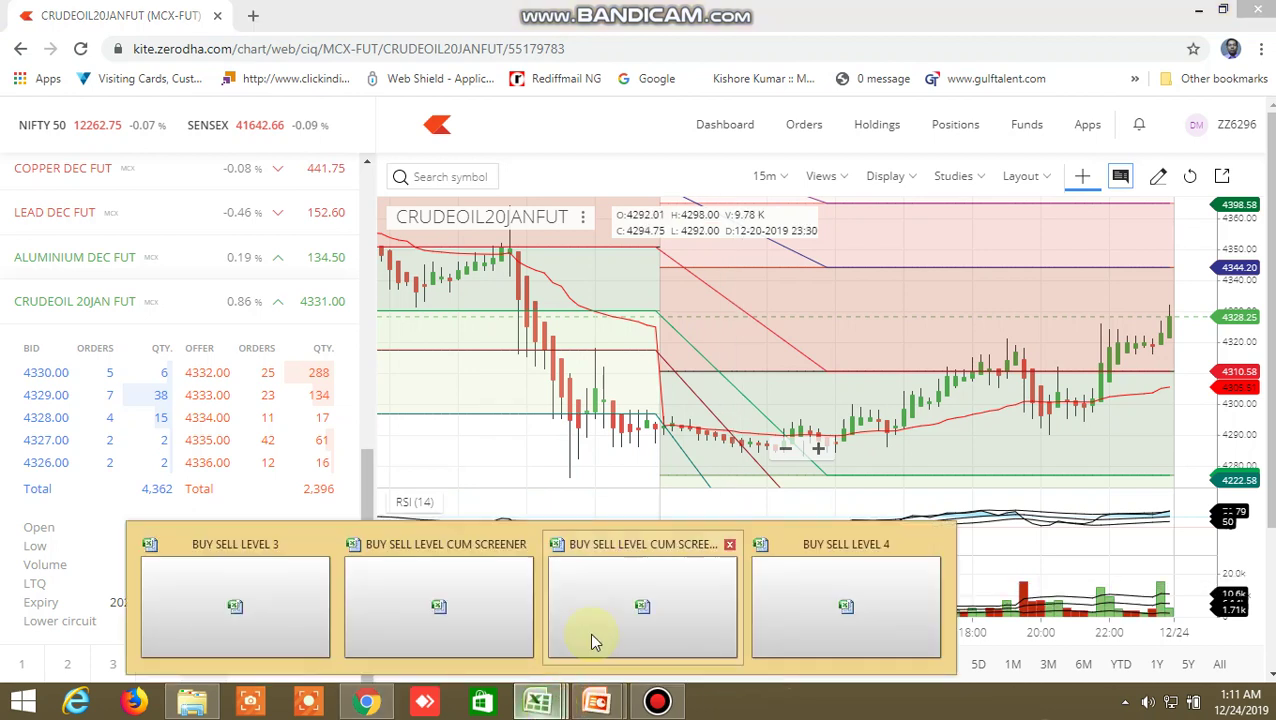
{"action": "left_click", "coordinate": [645, 618]}
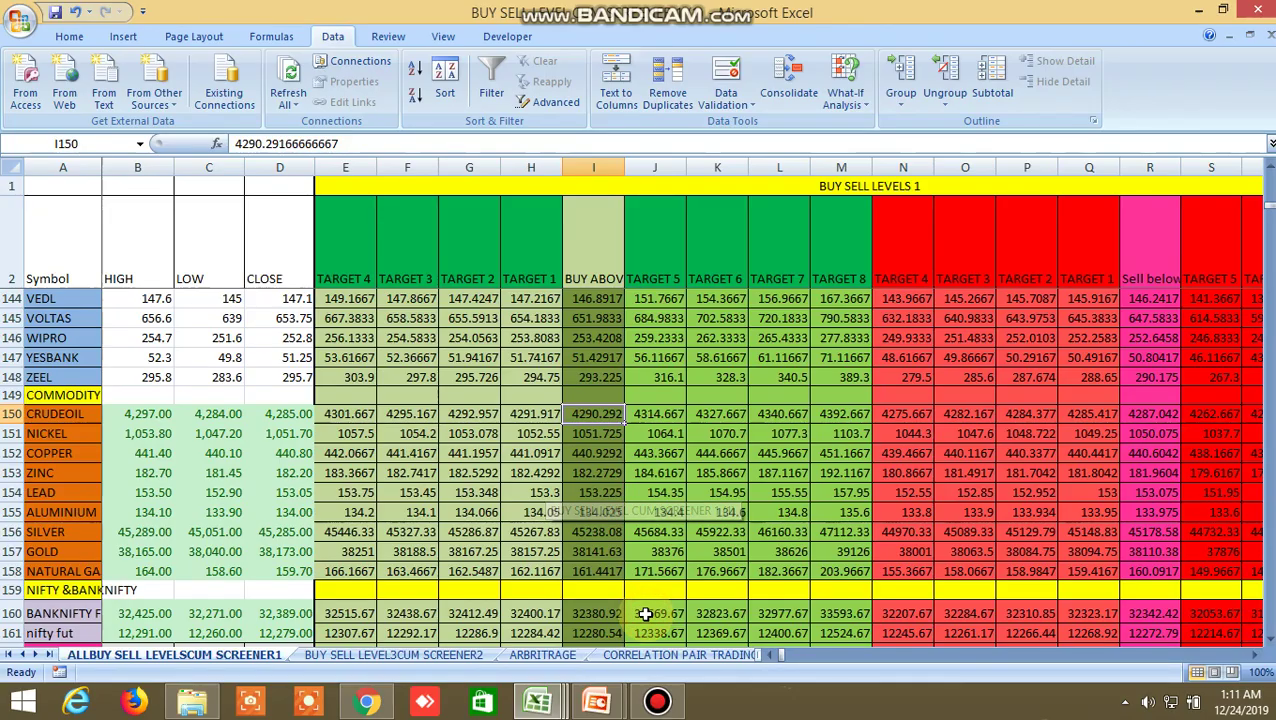
{"action": "left_click", "coordinate": [1155, 414]}
{"action": "left_click", "coordinate": [1035, 414]}
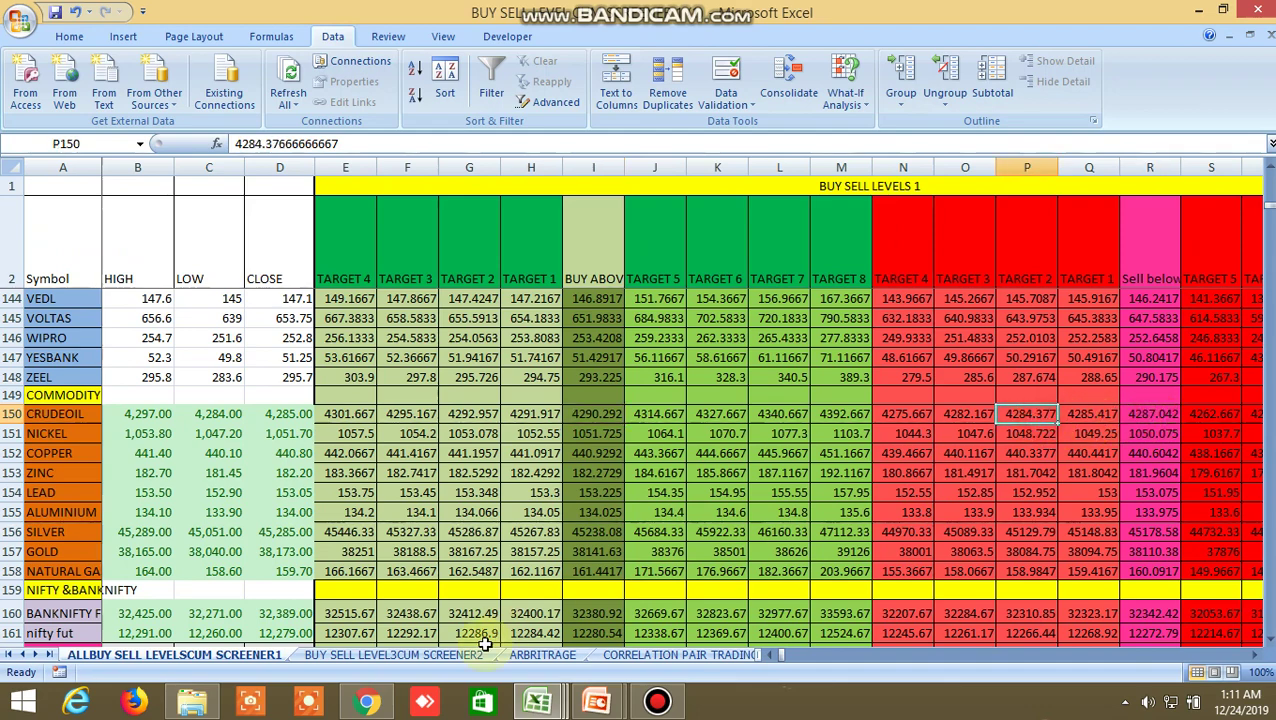